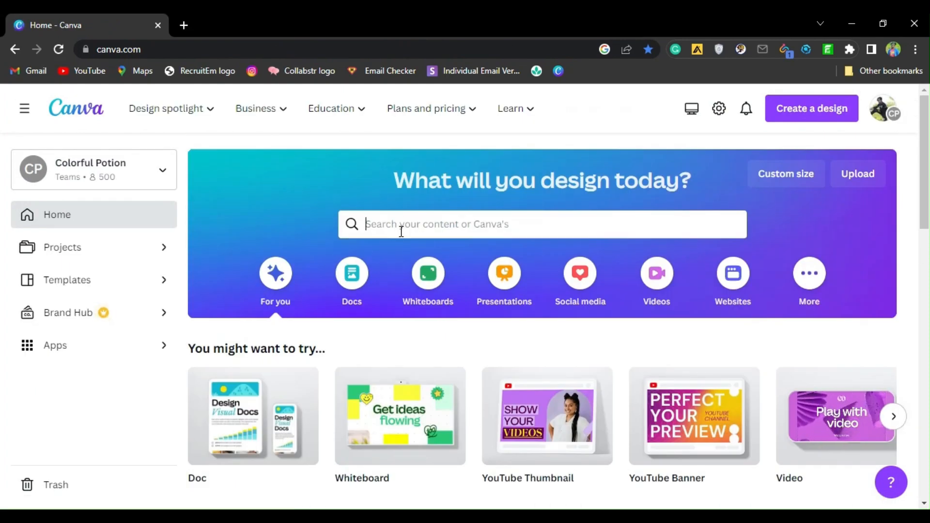
- Search the templates for "Website" and browse the results
{"action": "left_click", "coordinate": [400, 229]}
{"action": "type", "text": "Website"}
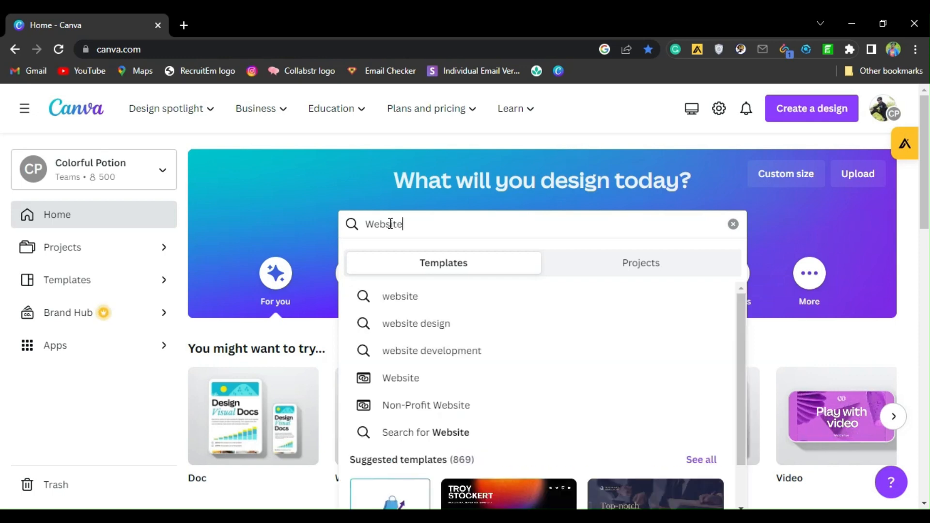
{"action": "key", "text": "Return"}
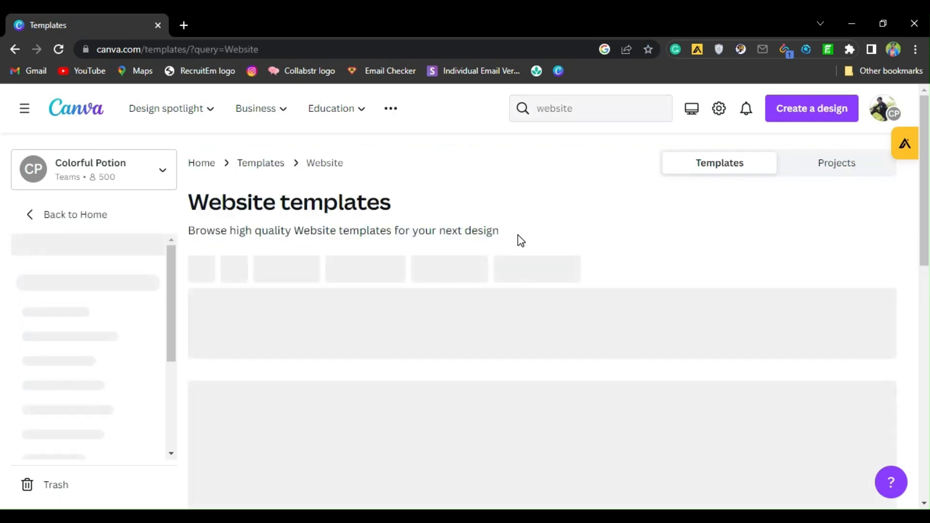
{"action": "scroll", "coordinate": [532, 233], "scroll_direction": "down", "scroll_amount": 3}
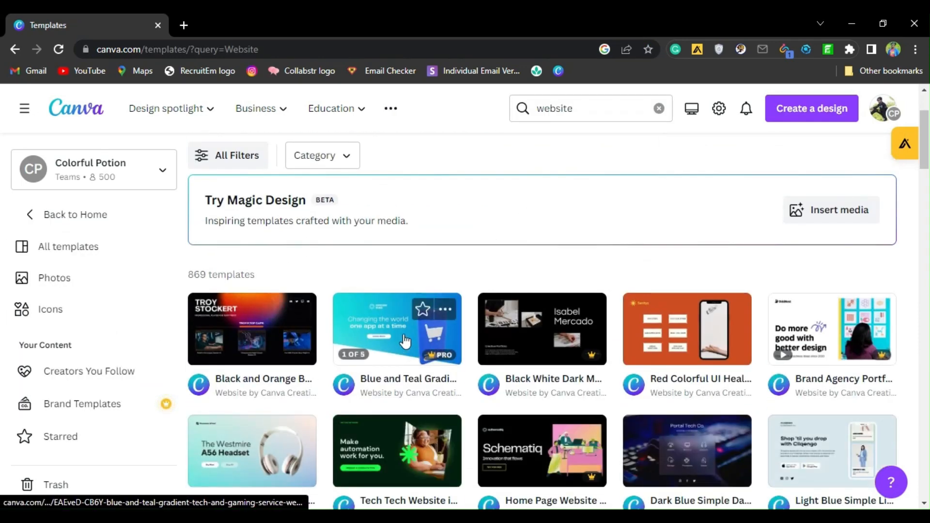
{"action": "scroll", "coordinate": [720, 306], "scroll_direction": "down", "scroll_amount": 5}
{"action": "scroll", "coordinate": [716, 307], "scroll_direction": "down", "scroll_amount": 3}
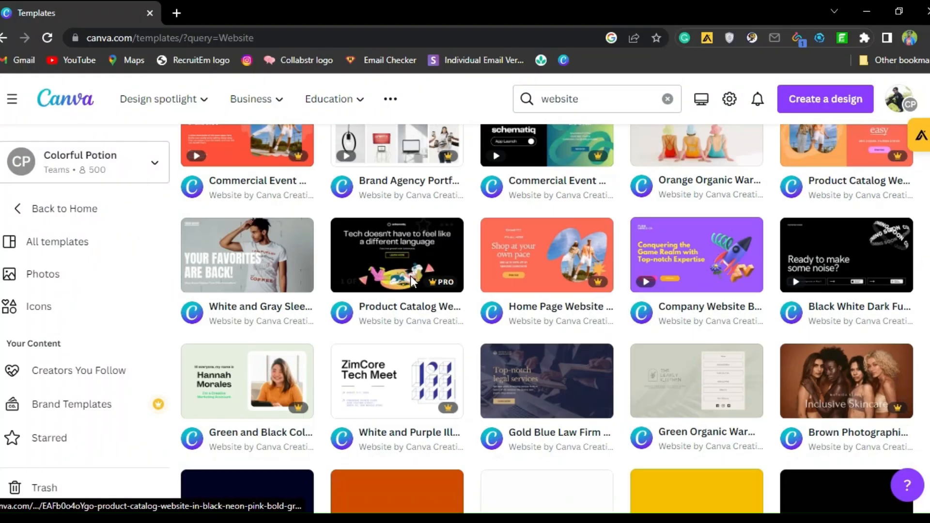
{"action": "scroll", "coordinate": [605, 291], "scroll_direction": "down", "scroll_amount": 8}
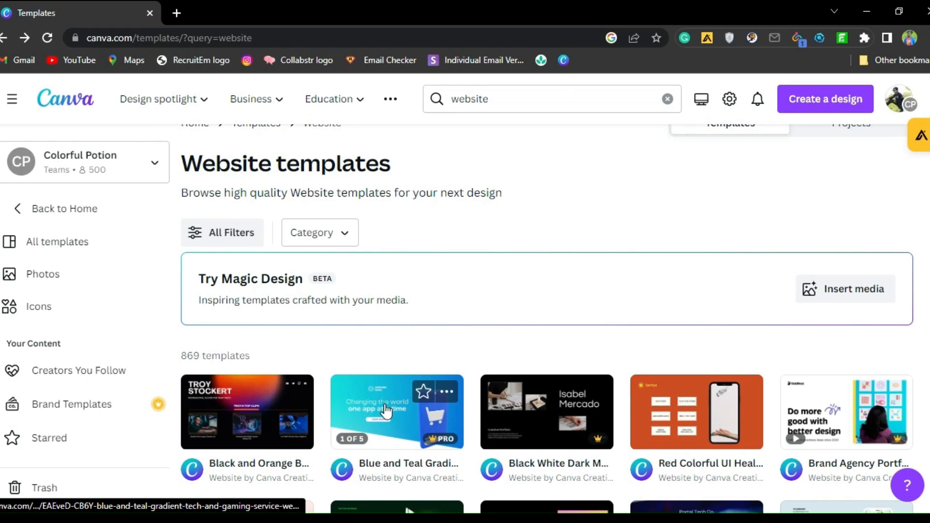
- Preview the Blue and Teal Gradient Tech and Gaming Service Website template and look through the similar designs
{"action": "left_click", "coordinate": [340, 388]}
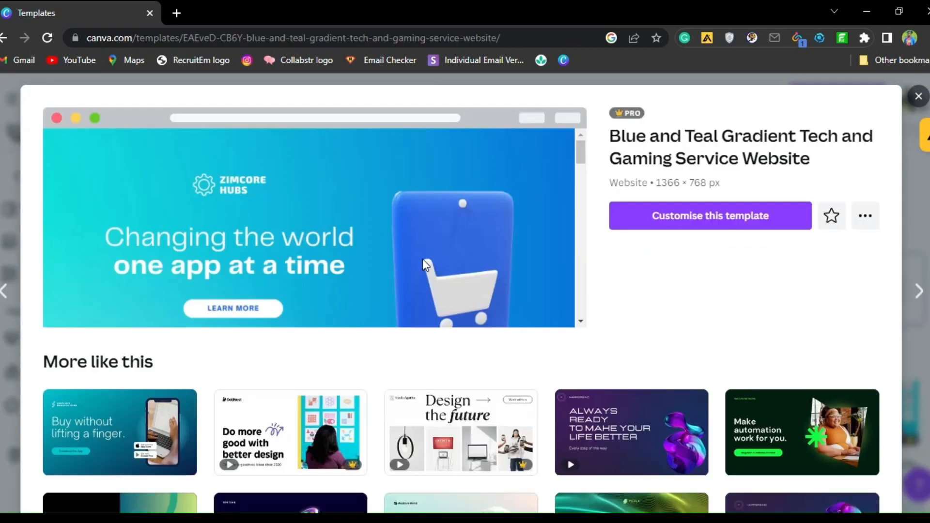
{"action": "scroll", "coordinate": [385, 266], "scroll_direction": "down", "scroll_amount": 7}
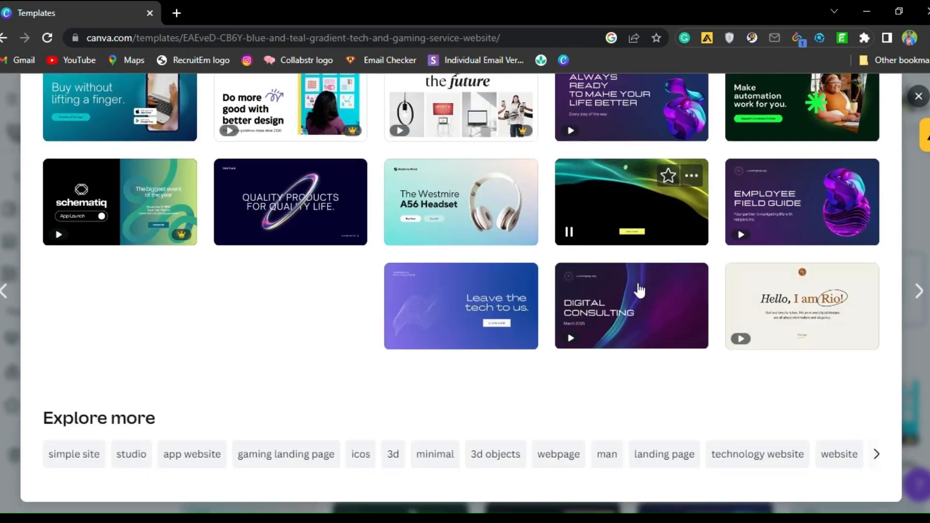
{"action": "scroll", "coordinate": [398, 284], "scroll_direction": "up", "scroll_amount": 2}
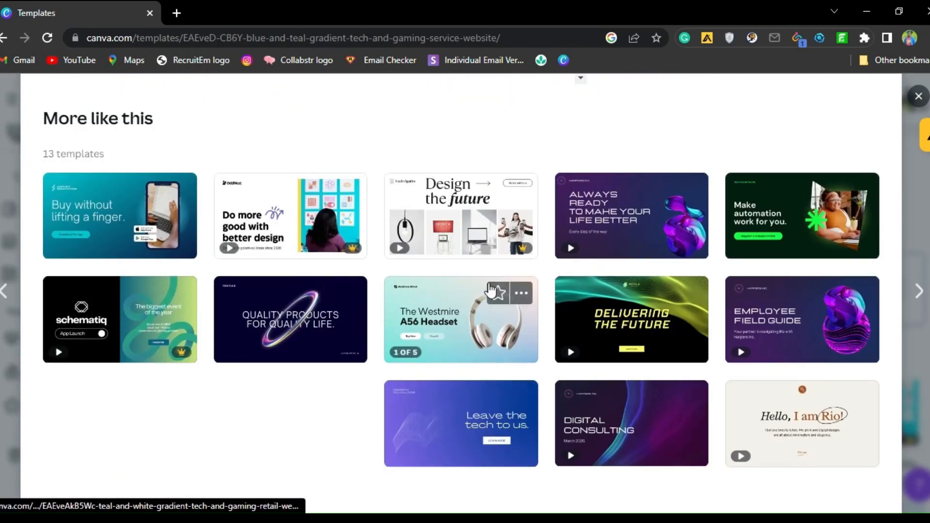
{"action": "scroll", "coordinate": [754, 255], "scroll_direction": "down", "scroll_amount": 2}
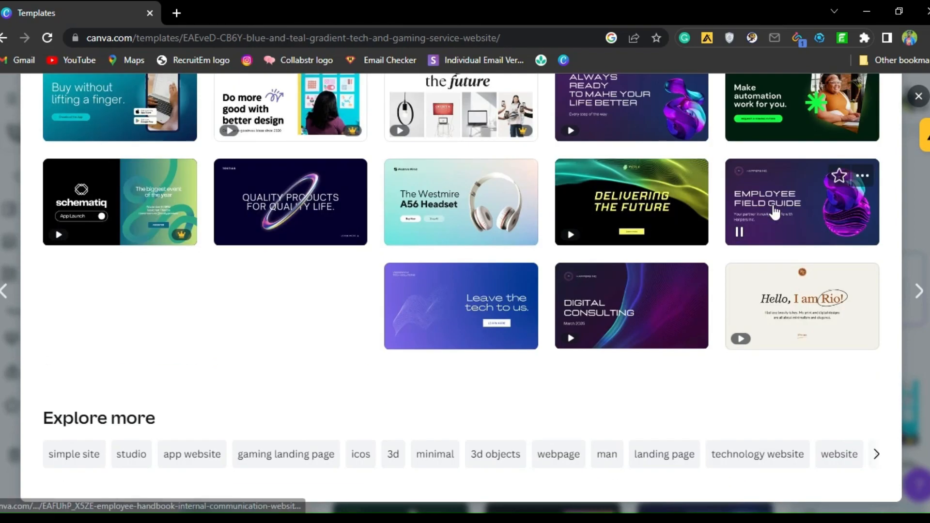
- Preview the purple "Employee Field Guide" template and look through the designs similar to it
{"action": "left_click", "coordinate": [774, 212]}
{"action": "scroll", "coordinate": [412, 233], "scroll_direction": "down", "scroll_amount": 5}
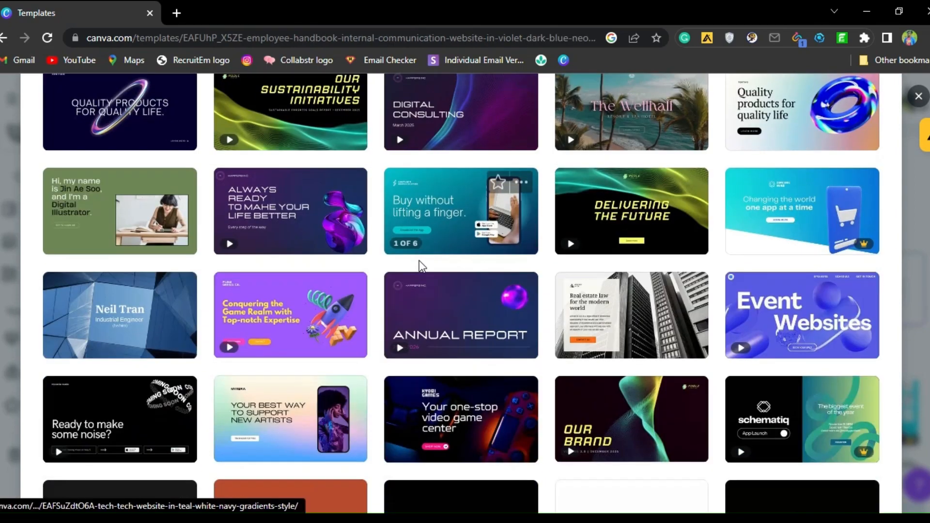
{"action": "scroll", "coordinate": [419, 261], "scroll_direction": "down", "scroll_amount": 5}
{"action": "scroll", "coordinate": [176, 317], "scroll_direction": "up", "scroll_amount": 7}
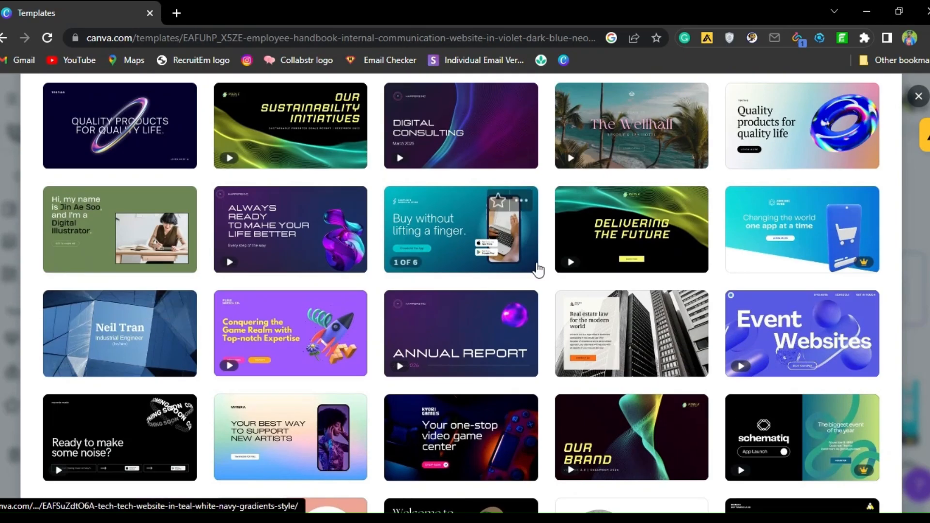
- Open the Tech Tech Website in Light Blue Black Pink Gradients Style template for customising
{"action": "left_click", "coordinate": [813, 249]}
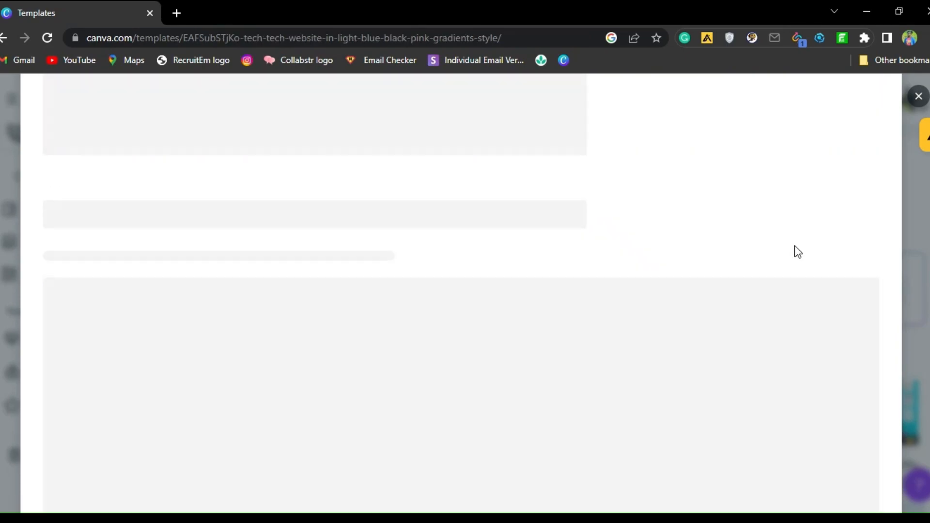
{"action": "scroll", "coordinate": [768, 260], "scroll_direction": "down", "scroll_amount": 7}
{"action": "scroll", "coordinate": [722, 191], "scroll_direction": "down", "scroll_amount": 5}
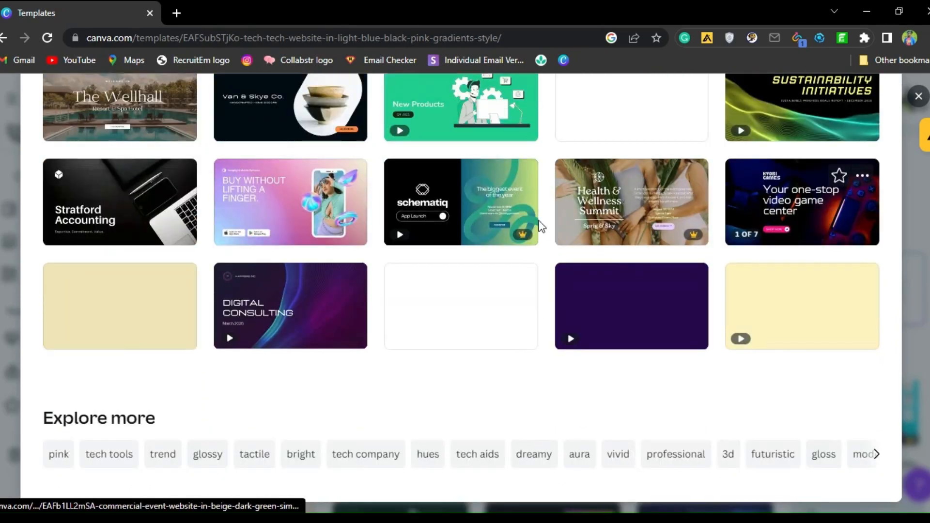
{"action": "scroll", "coordinate": [359, 263], "scroll_direction": "up", "scroll_amount": 11}
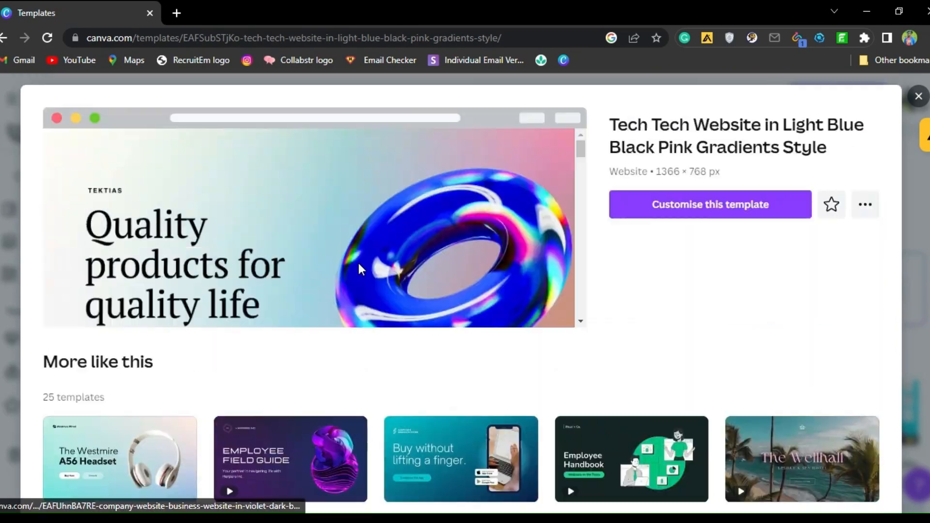
{"action": "left_click", "coordinate": [673, 212]}
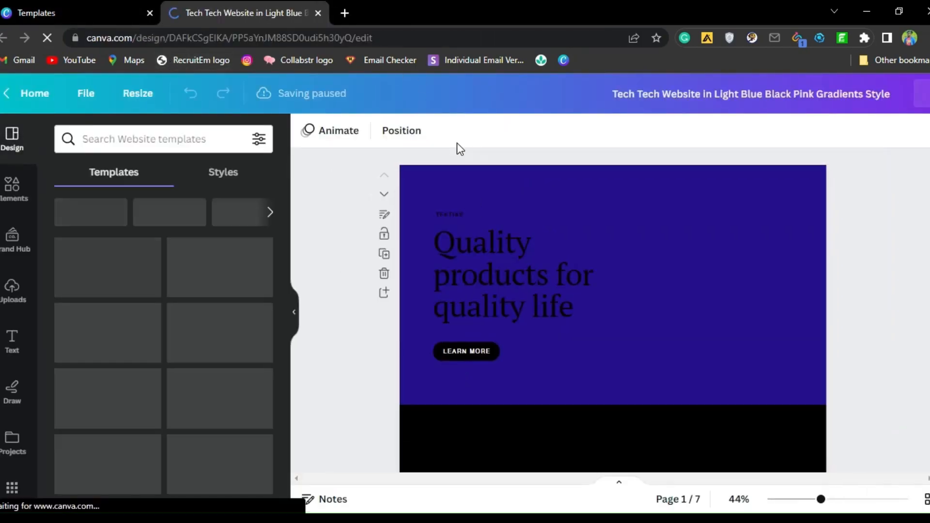
- Check the first page's heading and Learn More button, and nudge the blue ring image slightly
{"action": "scroll", "coordinate": [525, 275], "scroll_direction": "down", "scroll_amount": 3}
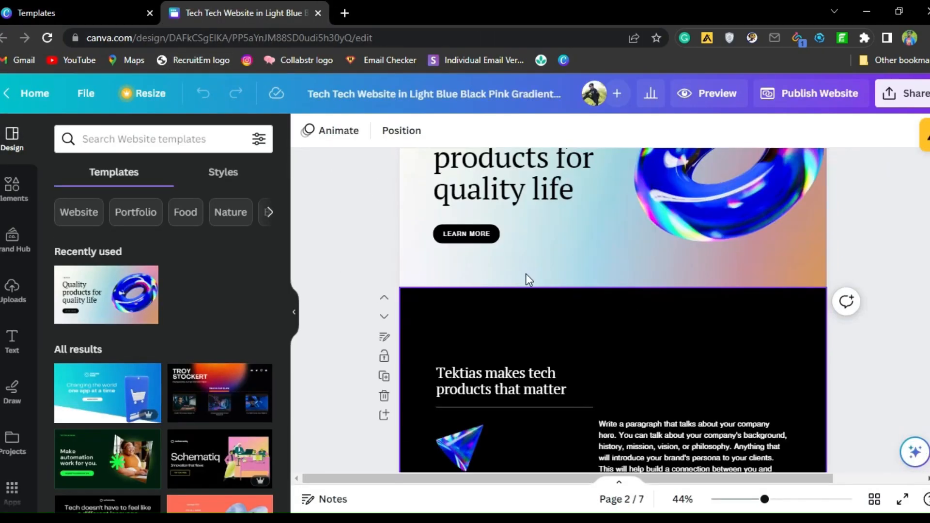
{"action": "scroll", "coordinate": [511, 252], "scroll_direction": "up", "scroll_amount": 3}
{"action": "left_click", "coordinate": [527, 252]}
{"action": "left_click", "coordinate": [528, 252]}
{"action": "left_click", "coordinate": [515, 284]}
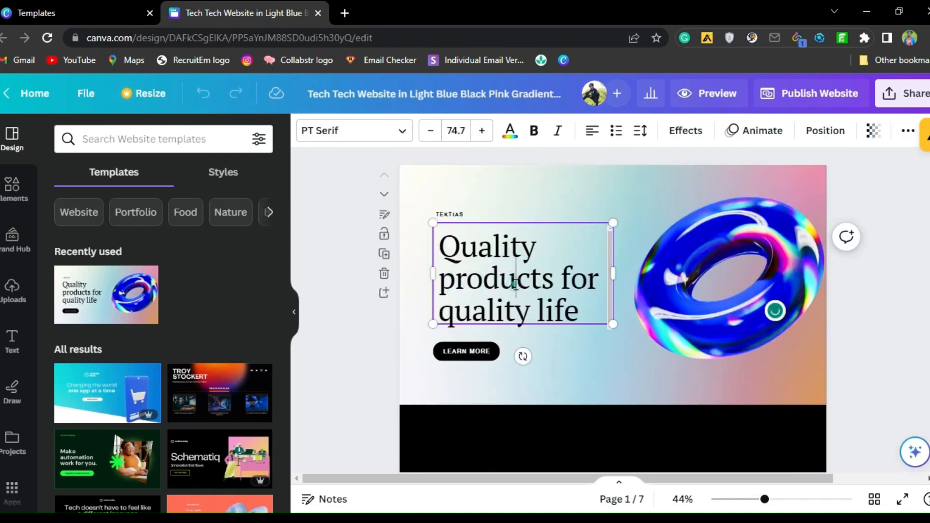
{"action": "left_click", "coordinate": [462, 354]}
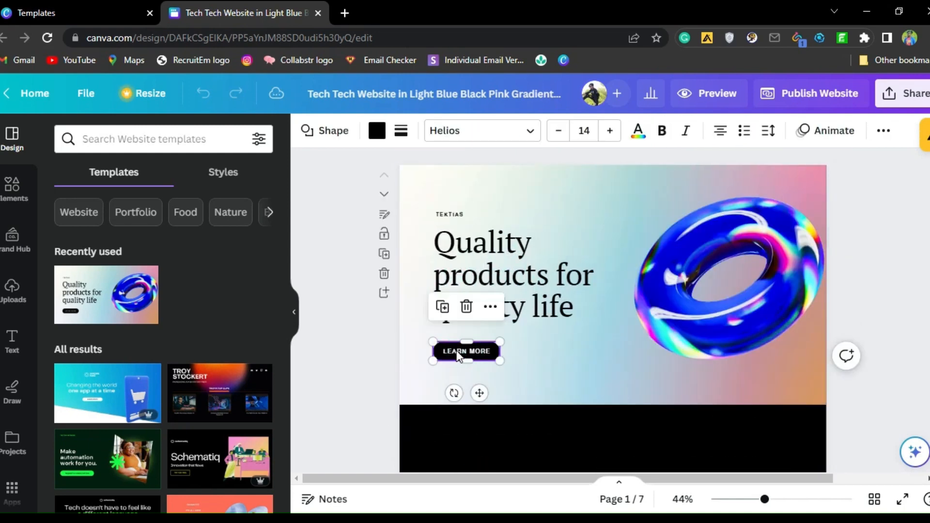
{"action": "left_click_drag", "start_coordinate": [700, 292], "coordinate": [678, 287]}
{"action": "scroll", "coordinate": [193, 351], "scroll_direction": "down", "scroll_amount": 10}
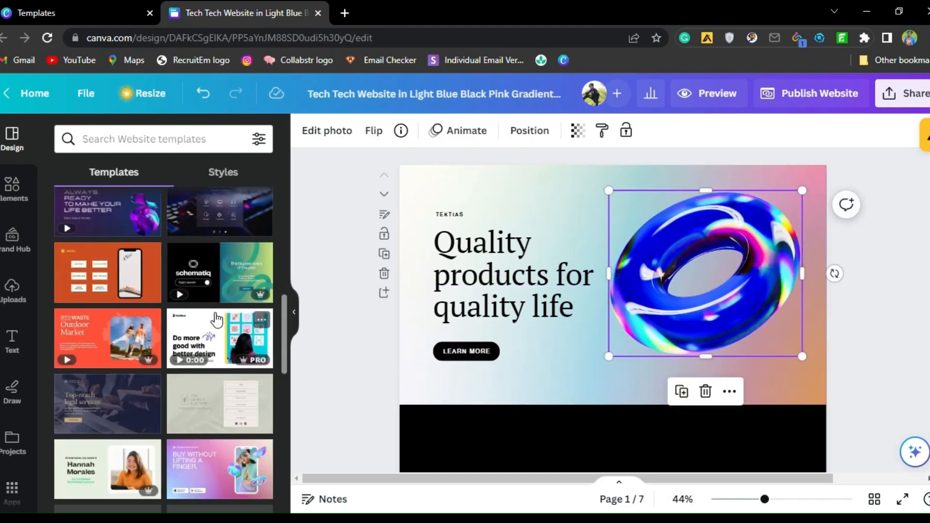
- Try several gradients on the first page's background and settle on the light yellow-to-pink gradient
{"action": "left_click", "coordinate": [575, 353]}
{"action": "left_click", "coordinate": [307, 131]}
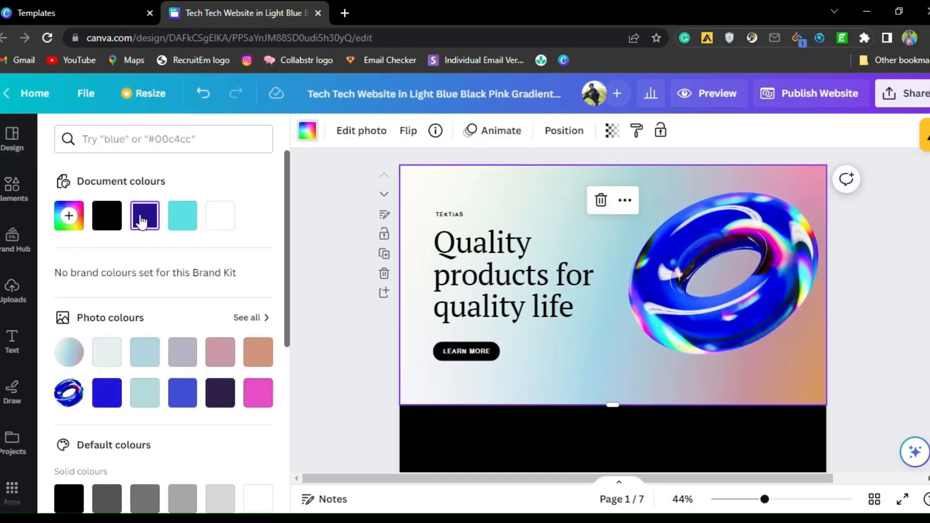
{"action": "left_click", "coordinate": [59, 220]}
{"action": "left_click_drag", "start_coordinate": [197, 301], "coordinate": [151, 306]}
{"action": "scroll", "coordinate": [145, 387], "scroll_direction": "down", "scroll_amount": 5}
{"action": "left_click", "coordinate": [215, 368]}
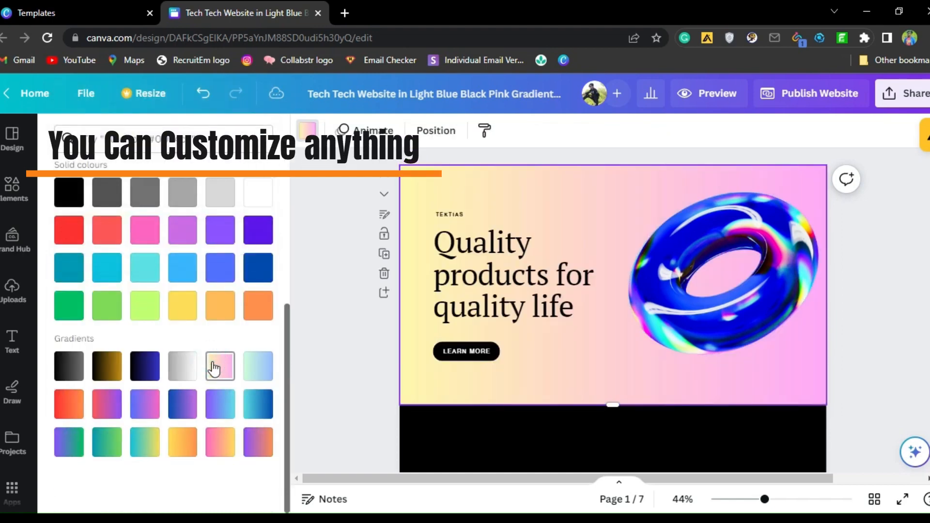
{"action": "left_click", "coordinate": [255, 375]}
{"action": "left_click", "coordinate": [225, 442]}
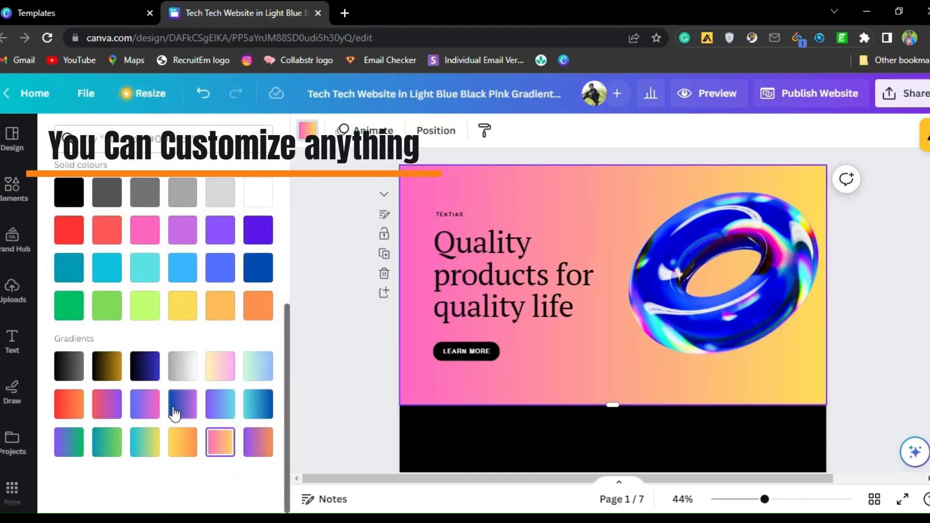
{"action": "left_click", "coordinate": [223, 368]}
- Try swapping the positions of the "Quality products for quality life" heading and the ring image, and undo both moves
{"action": "left_click", "coordinate": [664, 277]}
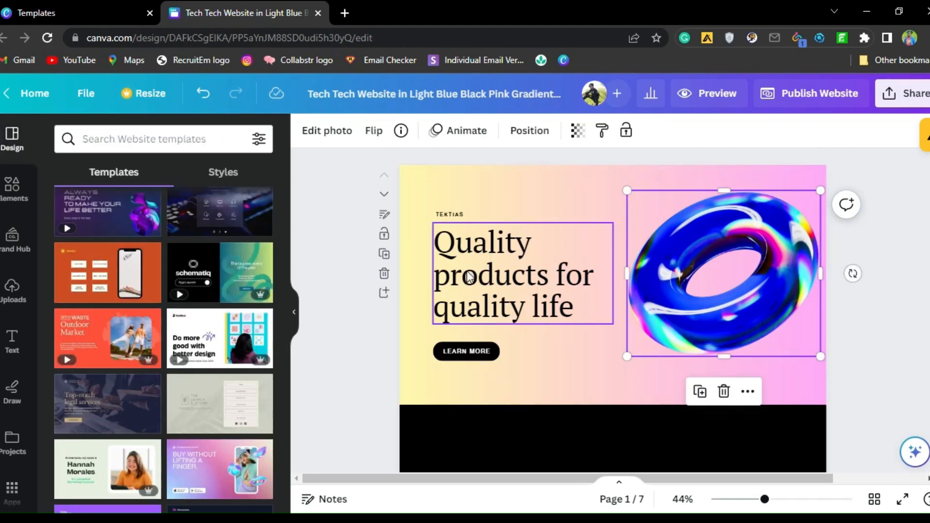
{"action": "left_click_drag", "start_coordinate": [437, 307], "coordinate": [659, 297]}
{"action": "left_click_drag", "start_coordinate": [667, 330], "coordinate": [441, 324]}
{"action": "left_click", "coordinate": [201, 94]}
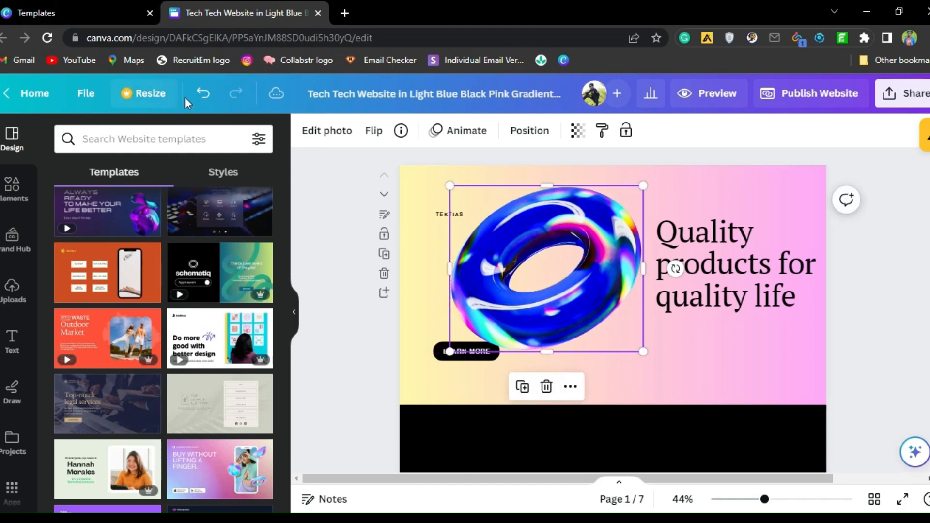
{"action": "left_click", "coordinate": [196, 97]}
{"action": "left_click", "coordinate": [196, 97]}
- Set the font of the "Quality products for quality life" heading to Anton
{"action": "left_click", "coordinate": [473, 245]}
{"action": "left_click", "coordinate": [338, 140]}
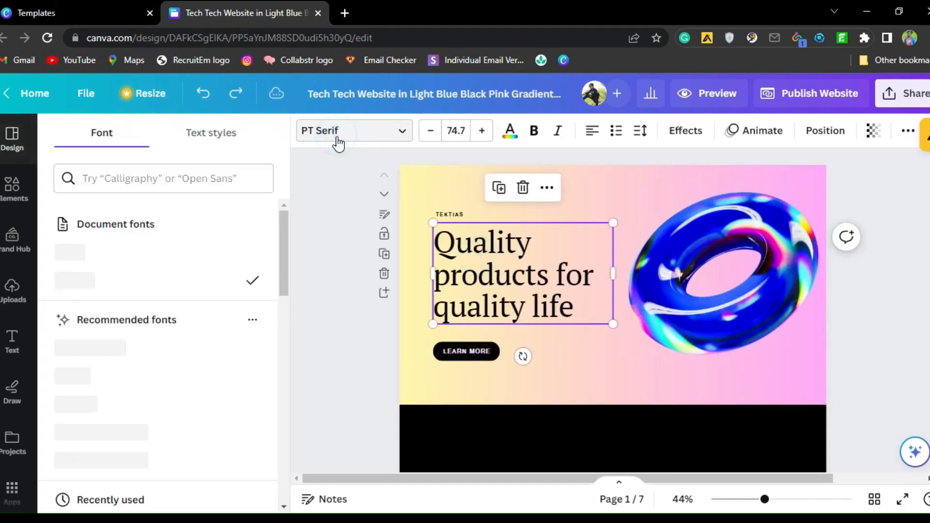
{"action": "scroll", "coordinate": [135, 322], "scroll_direction": "down", "scroll_amount": 10}
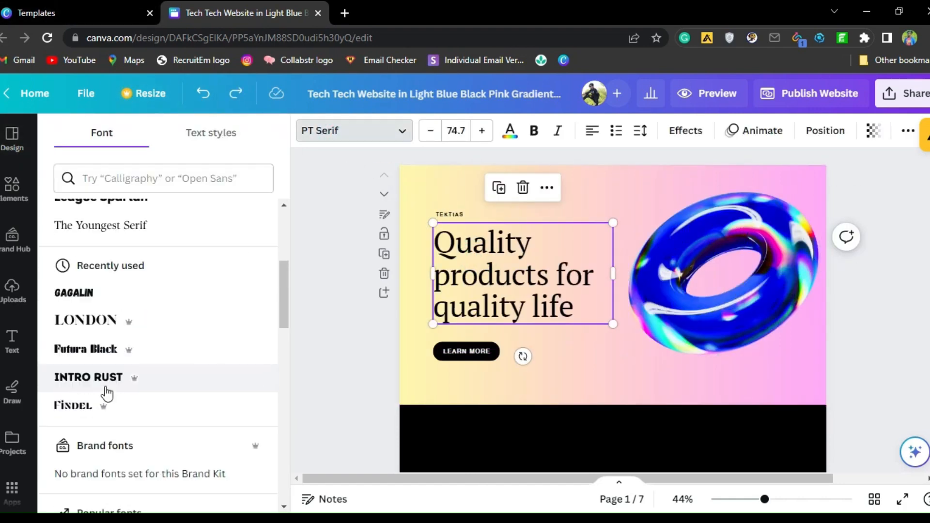
{"action": "scroll", "coordinate": [103, 395], "scroll_direction": "down", "scroll_amount": 3}
{"action": "left_click", "coordinate": [87, 386]}
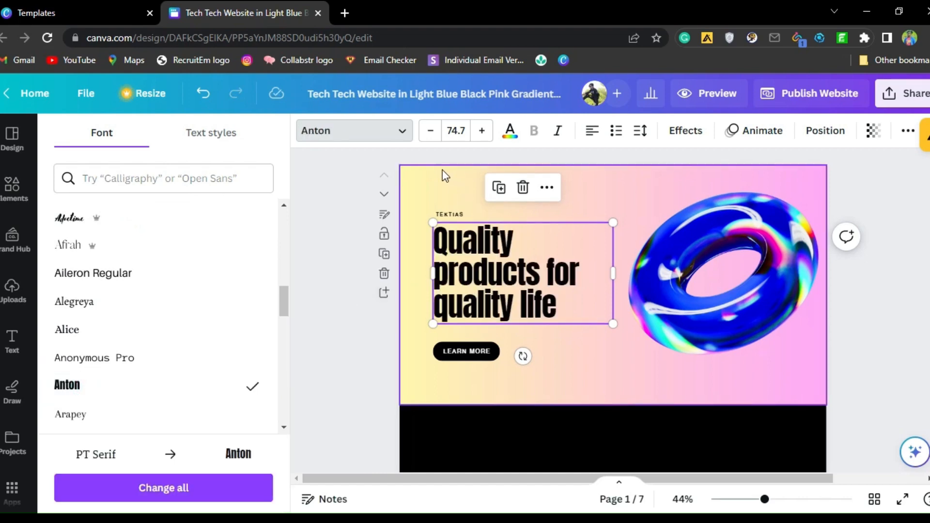
- Enlarge the Learn More button below the first page's heading and shift it slightly to the right
{"action": "left_click_drag", "start_coordinate": [438, 356], "coordinate": [446, 361]}
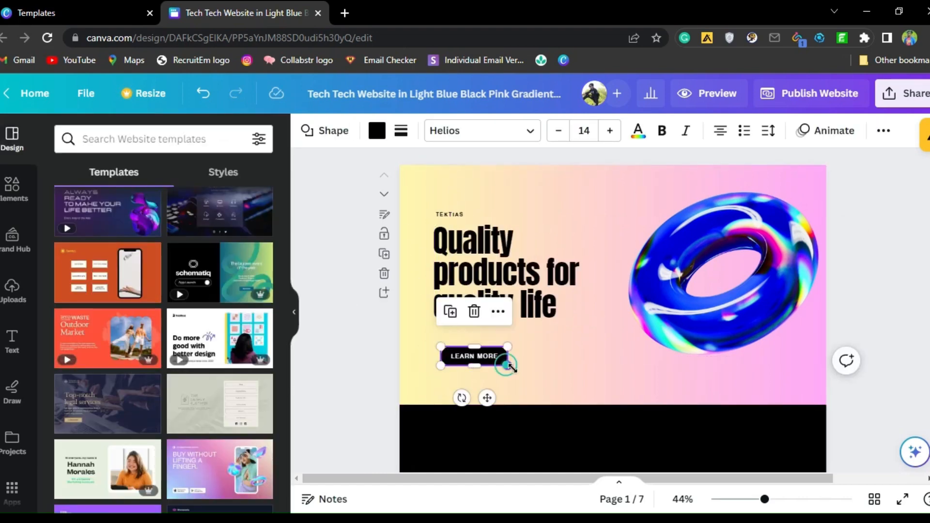
{"action": "mouse_move", "coordinate": [508, 365]}
{"action": "left_mouse_down"}
{"action": "mouse_move", "coordinate": [535, 377]}
{"action": "mouse_move", "coordinate": [512, 348]}
{"action": "left_mouse_up"}
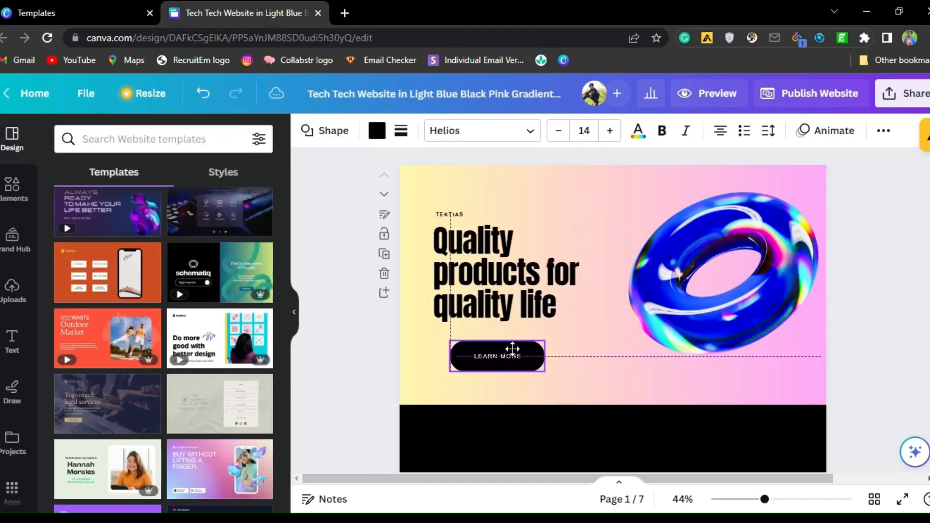
- Try enlarging and moving the blue triangle image on the second page
{"action": "scroll", "coordinate": [510, 347], "scroll_direction": "down", "scroll_amount": 5}
{"action": "left_click", "coordinate": [458, 332]}
{"action": "left_click", "coordinate": [482, 352]}
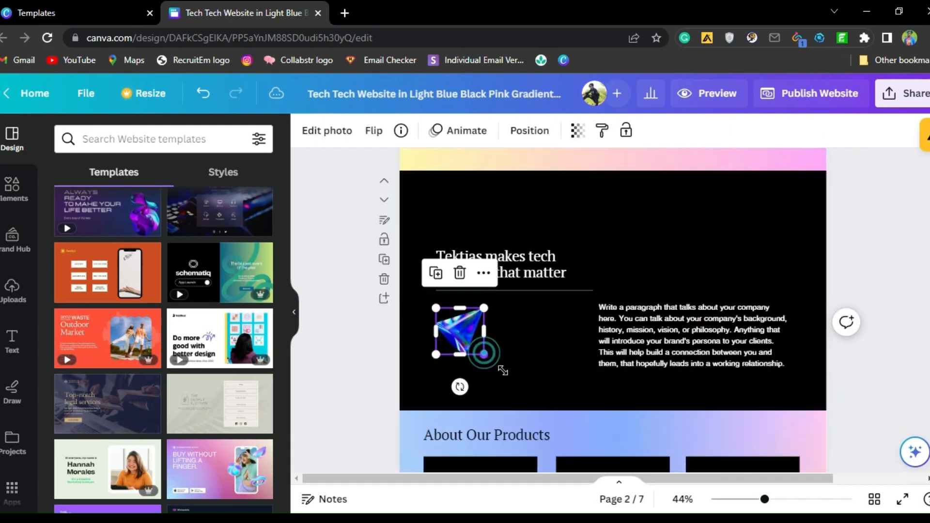
{"action": "left_click_drag", "start_coordinate": [493, 363], "coordinate": [480, 358]}
- Try replacing the "Tektias makes tech products that matter" heading with "sdfadf", and undo the recent text and triangle edits
{"action": "left_click", "coordinate": [537, 270]}
{"action": "left_click", "coordinate": [537, 270]}
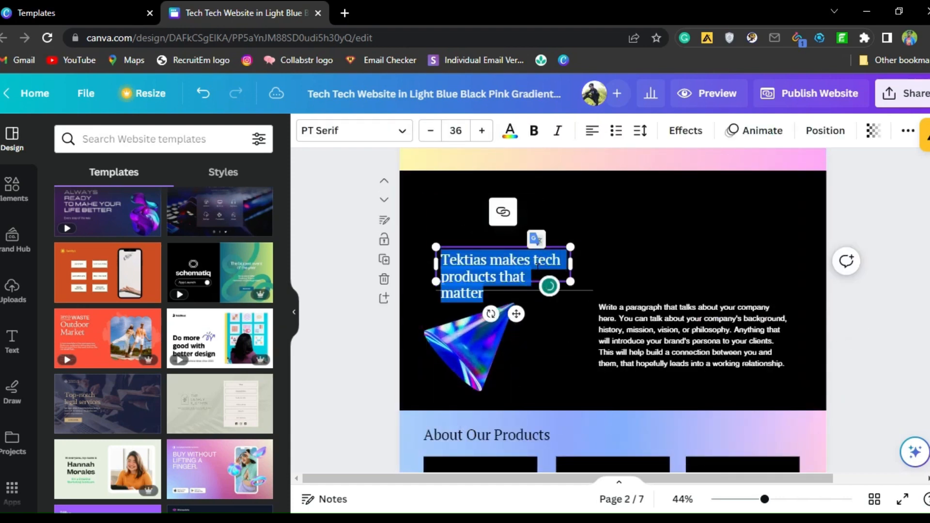
{"action": "left_click", "coordinate": [478, 276]}
{"action": "type", "text": "sdfadf"}
{"action": "left_click", "coordinate": [208, 99]}
{"action": "left_click", "coordinate": [208, 99]}
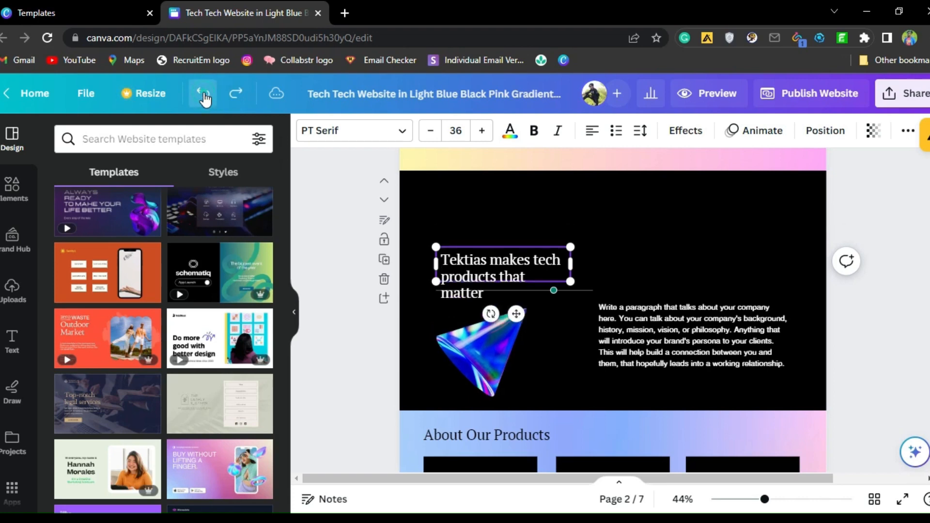
{"action": "left_click", "coordinate": [207, 100]}
- Enlarge the blue triangle image on the second page to nearly twice its size
{"action": "left_click", "coordinate": [459, 343]}
{"action": "left_click_drag", "start_coordinate": [485, 356], "coordinate": [523, 393]}
{"action": "left_click_drag", "start_coordinate": [686, 355], "coordinate": [683, 330]}
- Delete the blue triangle image from the second page
{"action": "scroll", "coordinate": [683, 329], "scroll_direction": "down", "scroll_amount": 5}
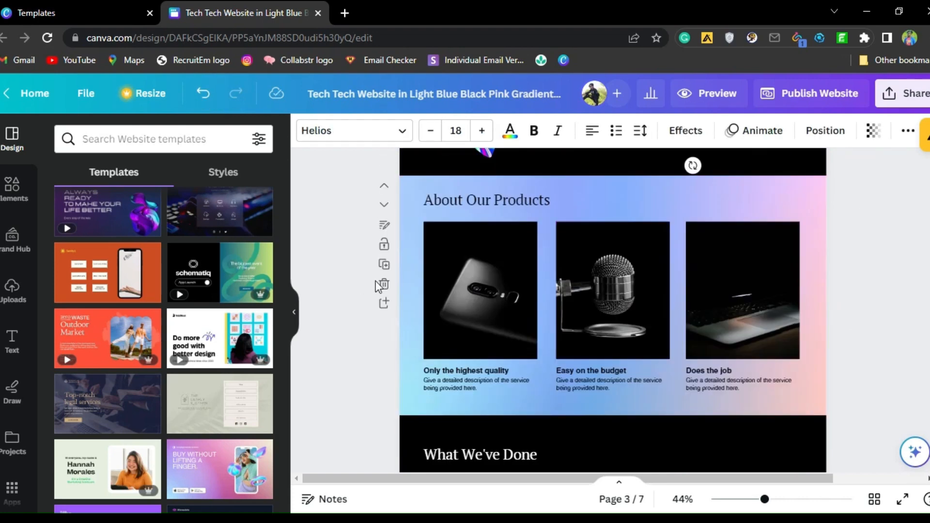
{"action": "left_click", "coordinate": [469, 277]}
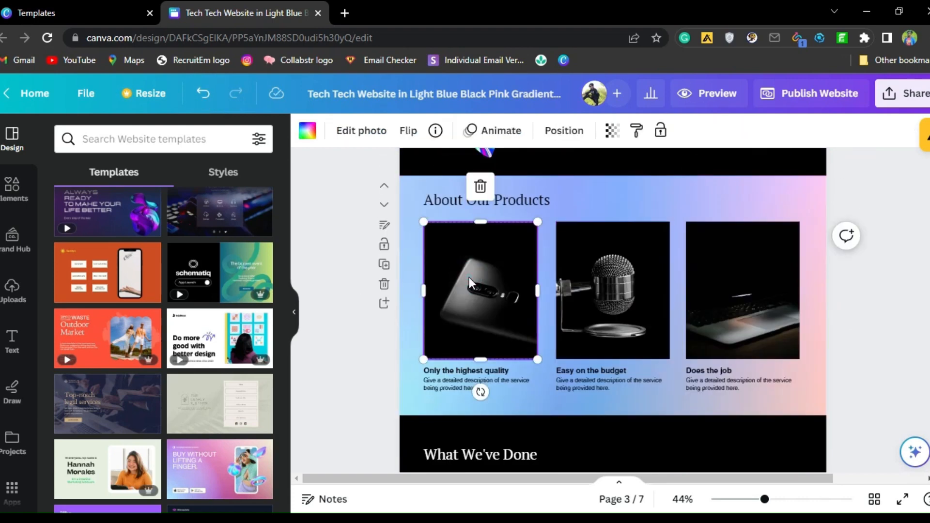
{"action": "left_click", "coordinate": [12, 291]}
{"action": "scroll", "coordinate": [481, 358], "scroll_direction": "up", "scroll_amount": 5}
{"action": "left_click", "coordinate": [481, 358]}
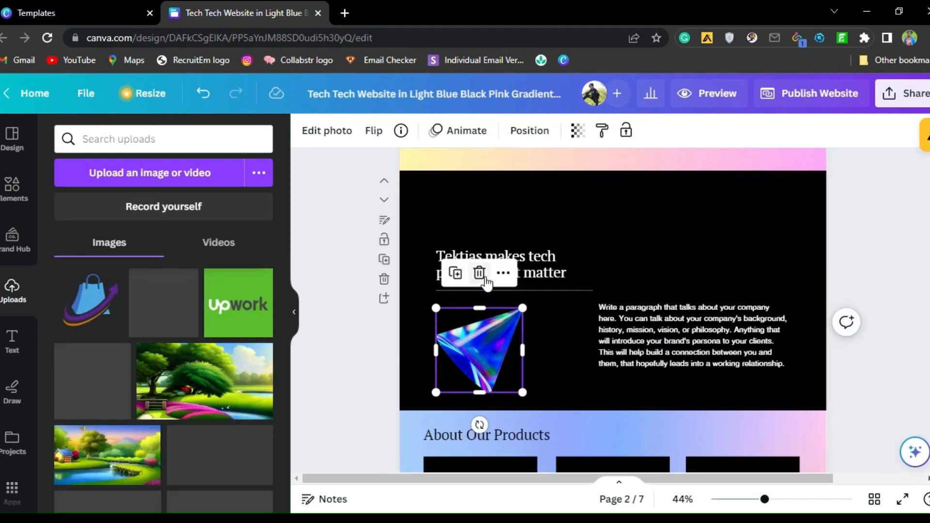
{"action": "left_click", "coordinate": [486, 283]}
- Add the uploaded shopping bag logo to the second page and size it to fit below the "Tektias makes tech products that matter" heading
{"action": "left_click", "coordinate": [105, 297]}
{"action": "left_click_drag", "start_coordinate": [598, 291], "coordinate": [486, 322]}
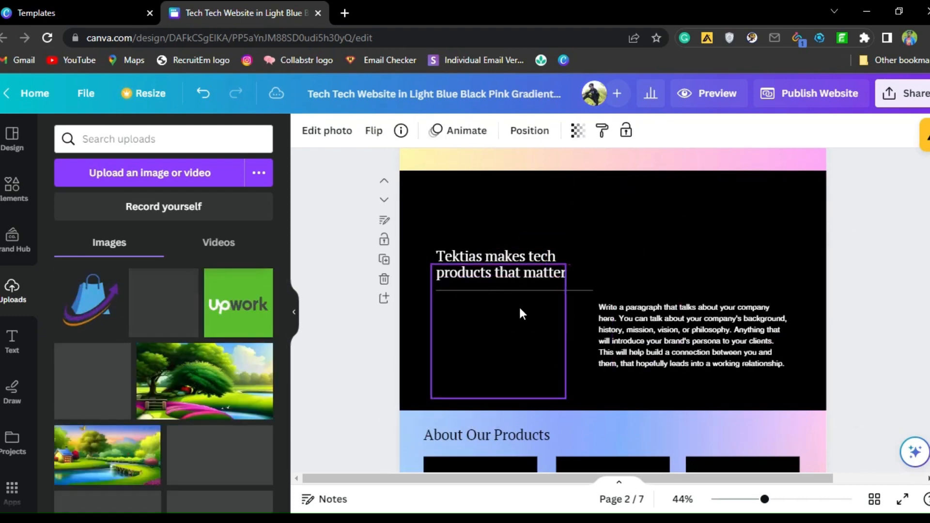
{"action": "left_click_drag", "start_coordinate": [566, 266], "coordinate": [516, 315]}
{"action": "left_click_drag", "start_coordinate": [467, 353], "coordinate": [482, 339]}
{"action": "left_click_drag", "start_coordinate": [527, 304], "coordinate": [538, 298]}
{"action": "left_click_drag", "start_coordinate": [502, 331], "coordinate": [497, 343]}
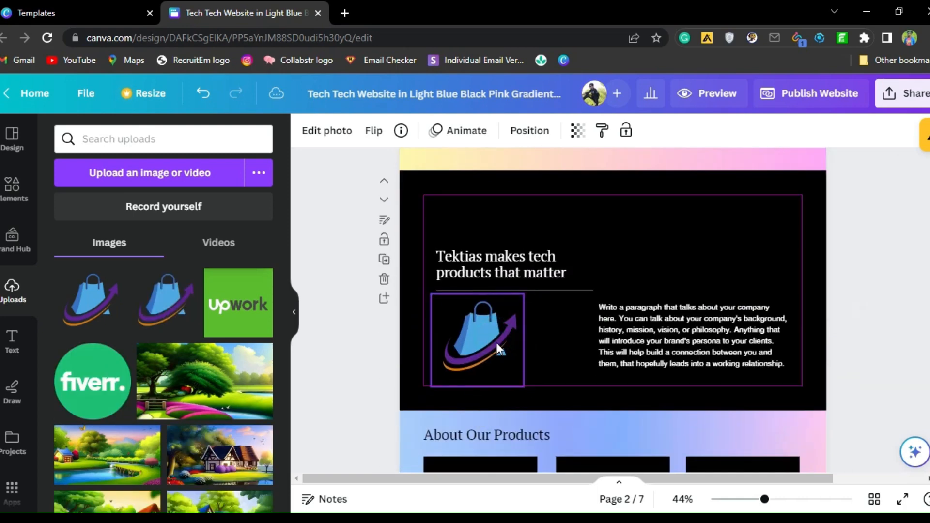
{"action": "left_click_drag", "start_coordinate": [524, 386], "coordinate": [556, 393]}
{"action": "left_click", "coordinate": [680, 269]}
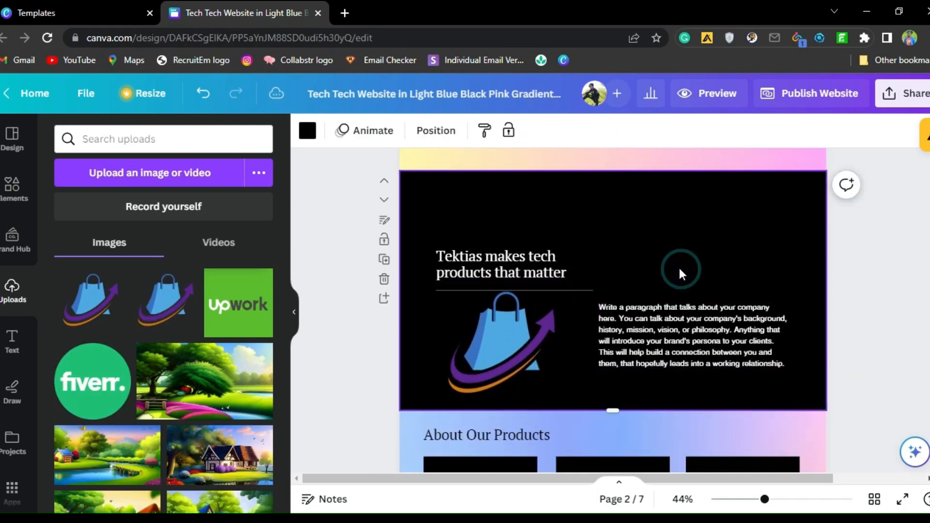
- Shift the laptop image in the "About Our Products" section slightly to the right
{"action": "scroll", "coordinate": [674, 291], "scroll_direction": "down", "scroll_amount": 6}
{"action": "scroll", "coordinate": [774, 289], "scroll_direction": "up", "scroll_amount": 4}
{"action": "left_click", "coordinate": [732, 344]}
{"action": "left_click_drag", "start_coordinate": [732, 344], "coordinate": [739, 372]}
- Replace the microphone image in the "About Our Products" section with the uploaded shopping bag logo
{"action": "scroll", "coordinate": [736, 368], "scroll_direction": "down", "scroll_amount": 2}
{"action": "left_click", "coordinate": [508, 295]}
{"action": "left_click", "coordinate": [571, 290]}
{"action": "scroll", "coordinate": [156, 340], "scroll_direction": "down", "scroll_amount": 2}
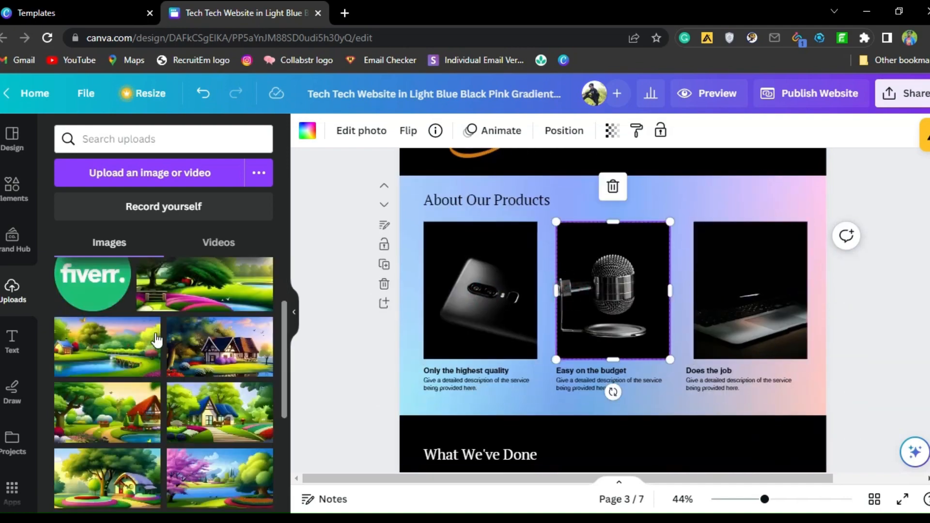
{"action": "scroll", "coordinate": [156, 340], "scroll_direction": "down", "scroll_amount": 2}
{"action": "scroll", "coordinate": [156, 340], "scroll_direction": "up", "scroll_amount": 4}
{"action": "left_click_drag", "start_coordinate": [154, 320], "coordinate": [157, 301]}
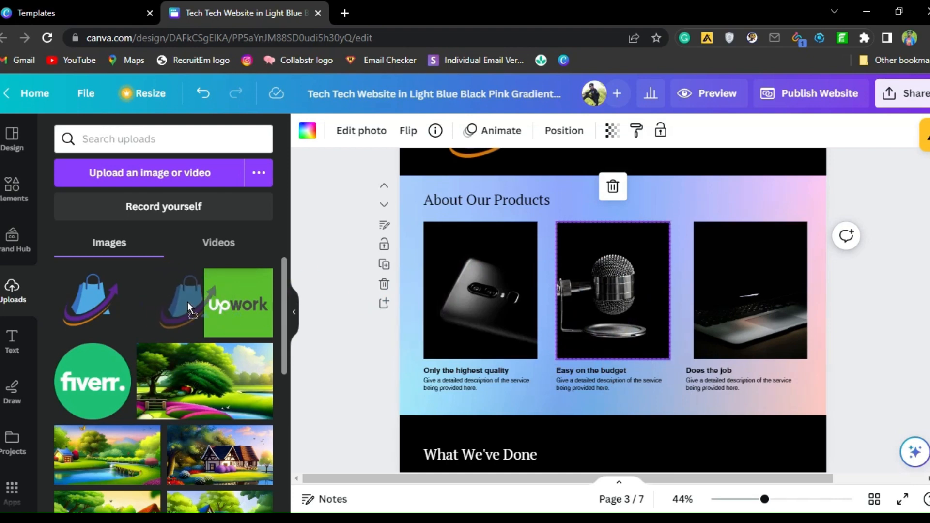
{"action": "left_click_drag", "start_coordinate": [306, 303], "coordinate": [622, 292]}
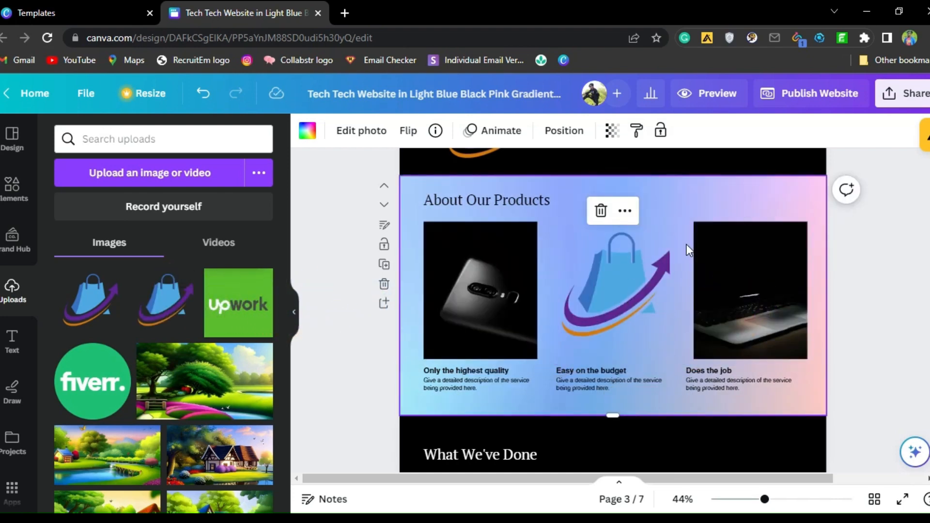
- Slightly enlarge the chart, customer and household icons in the "What We've Done" section
{"action": "scroll", "coordinate": [687, 244], "scroll_direction": "down", "scroll_amount": 5}
{"action": "left_click", "coordinate": [494, 303]}
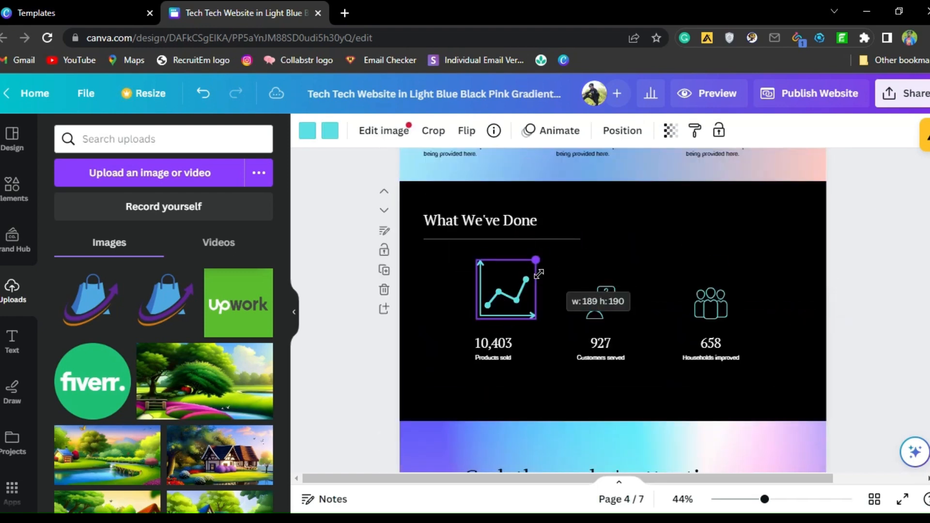
{"action": "left_click", "coordinate": [594, 300]}
{"action": "left_click_drag", "start_coordinate": [616, 286], "coordinate": [622, 279]}
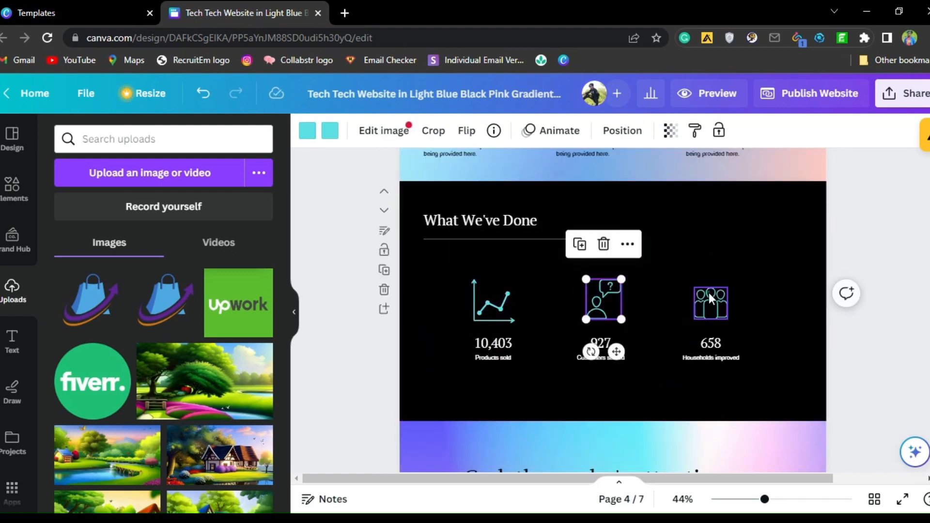
{"action": "left_click", "coordinate": [708, 293]}
{"action": "mouse_move", "coordinate": [728, 288]}
{"action": "left_mouse_down"}
{"action": "mouse_move", "coordinate": [759, 266]}
{"action": "mouse_move", "coordinate": [735, 278]}
{"action": "left_mouse_up"}
- Examine the editable statistics captions on the fourth page and the quote text on the fifth page
{"action": "left_click", "coordinate": [590, 350]}
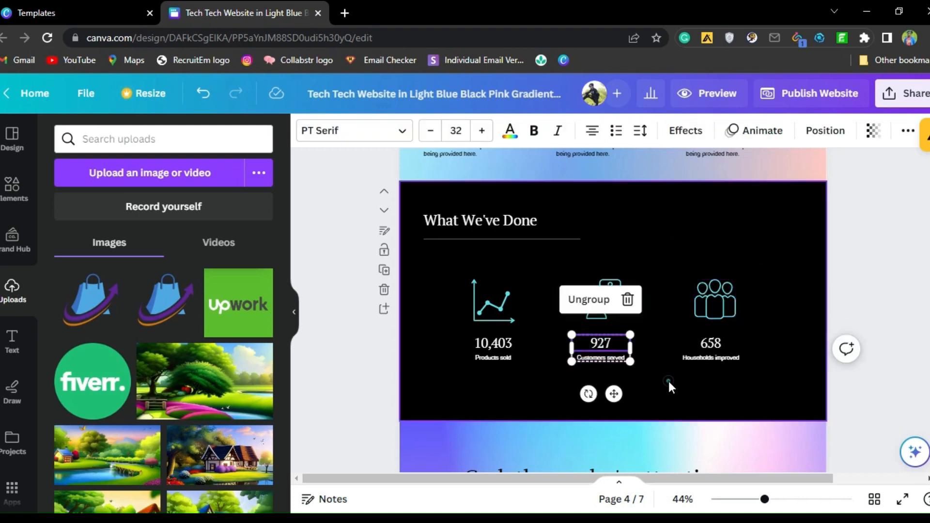
{"action": "left_click", "coordinate": [708, 350]}
{"action": "left_click", "coordinate": [805, 361]}
{"action": "scroll", "coordinate": [805, 360], "scroll_direction": "down", "scroll_amount": 2}
{"action": "scroll", "coordinate": [805, 360], "scroll_direction": "down", "scroll_amount": 2}
{"action": "left_click", "coordinate": [577, 272]}
{"action": "left_click", "coordinate": [576, 271]}
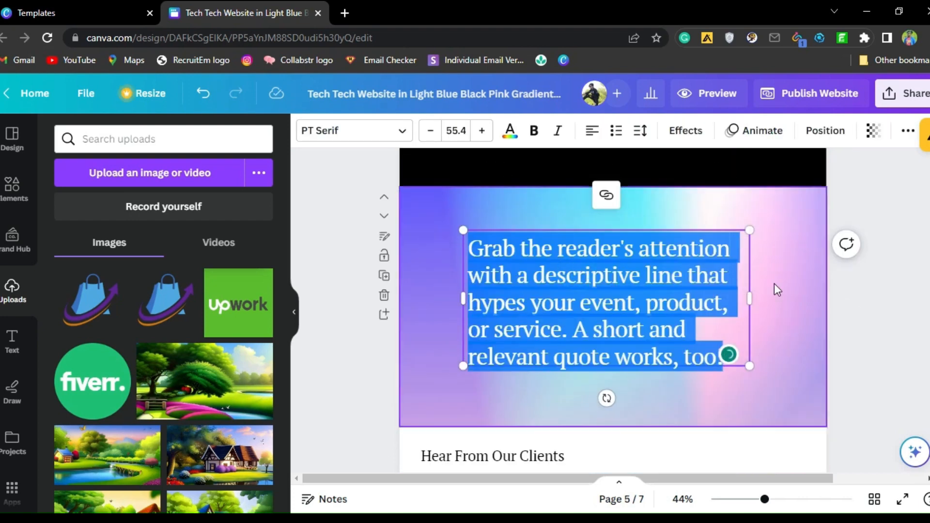
{"action": "left_click", "coordinate": [774, 284]}
- Replace the blue arc image on the last page with the shopping bag logo below the Contact Us button
{"action": "scroll", "coordinate": [770, 286], "scroll_direction": "down", "scroll_amount": 4}
{"action": "scroll", "coordinate": [533, 250], "scroll_direction": "down", "scroll_amount": 5}
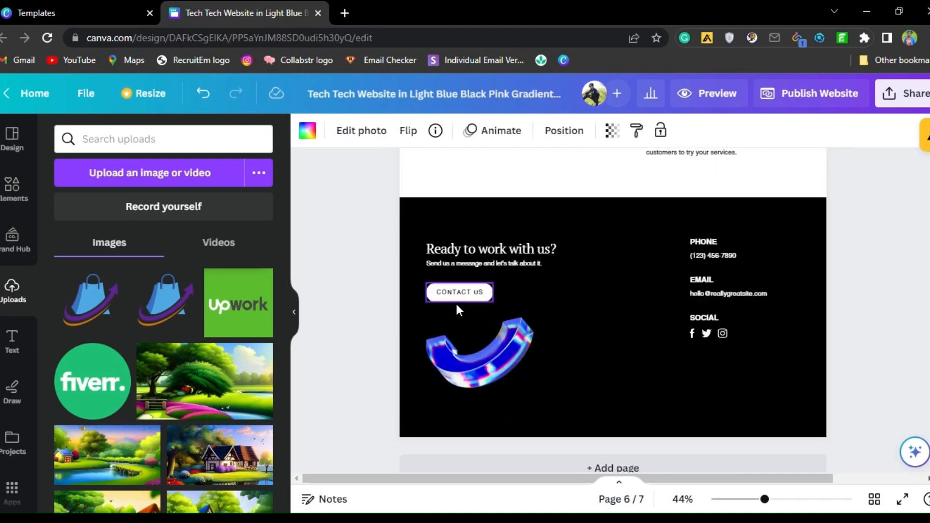
{"action": "left_click", "coordinate": [487, 357]}
{"action": "left_click", "coordinate": [164, 300]}
{"action": "left_click_drag", "start_coordinate": [581, 253], "coordinate": [450, 301]}
- Replace the placeholder phone number and e-mail address in the last page's contact details with the site owner's own
{"action": "left_click", "coordinate": [717, 257]}
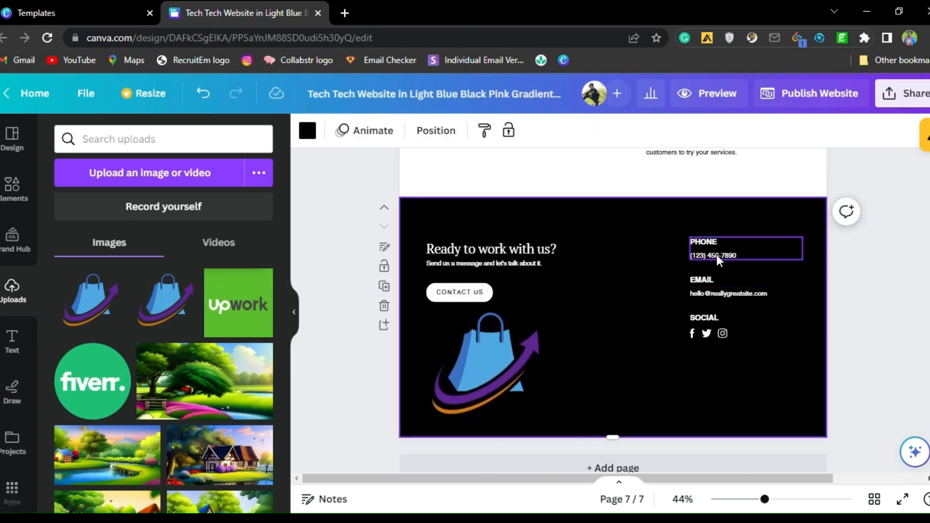
{"action": "left_click", "coordinate": [717, 257]}
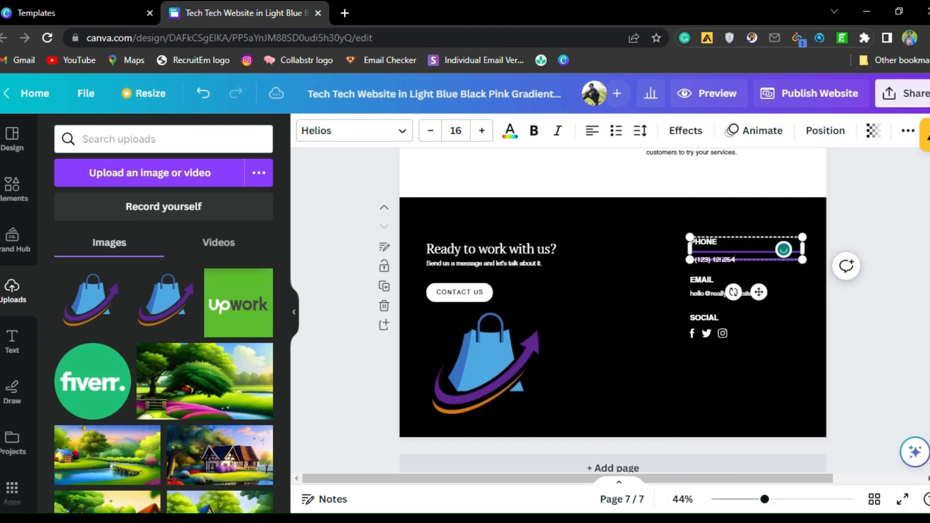
{"action": "type", "text": "2"}
{"action": "left_click", "coordinate": [717, 293]}
{"action": "left_click", "coordinate": [721, 295]}
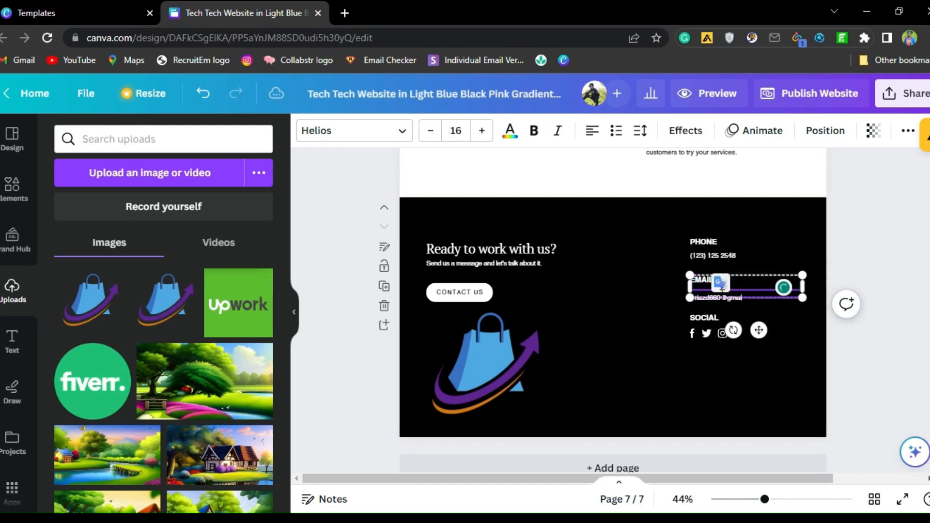
{"action": "left_click", "coordinate": [692, 333]}
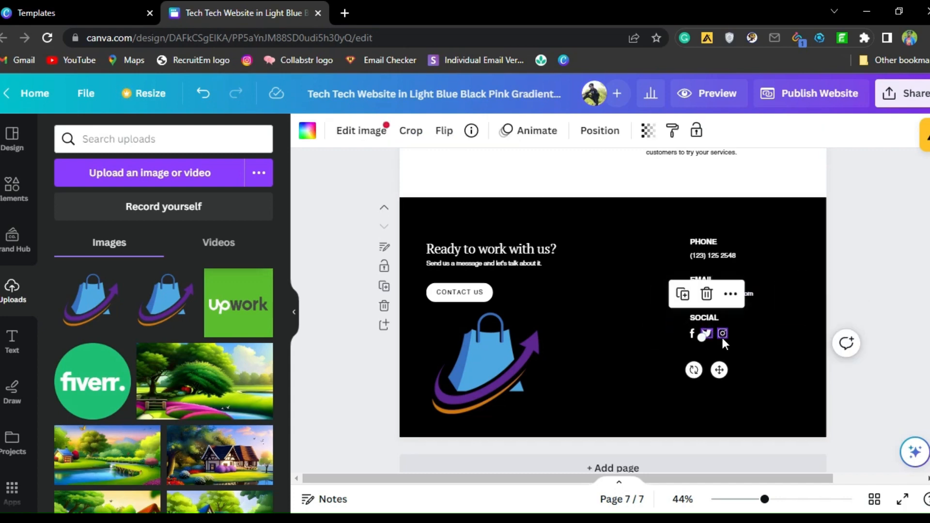
{"action": "left_click", "coordinate": [655, 349]}
- Search Google Images for "pinterest png" in a new browser tab and bring the round red Pinterest logo into the Canva uploads
{"action": "key", "text": "ctrl+t"}
{"action": "left_click", "coordinate": [354, 290]}
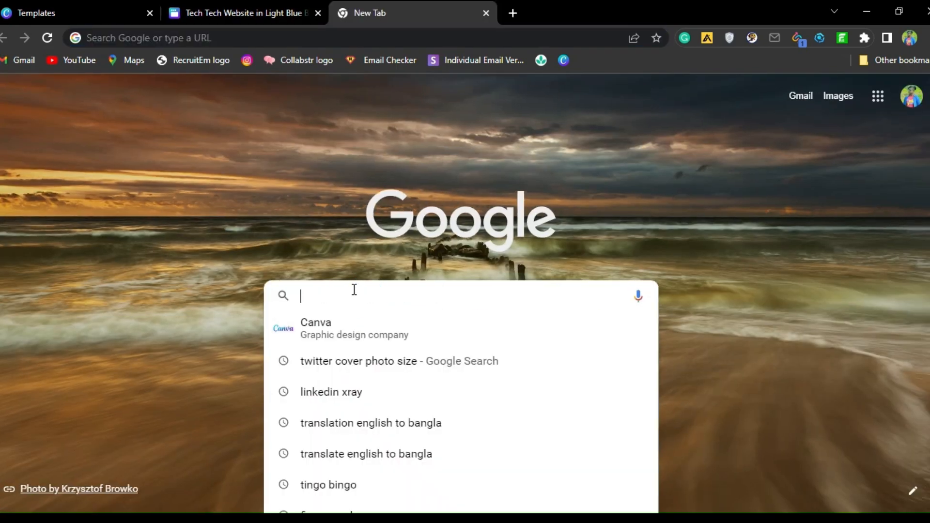
{"action": "type", "text": "pintr"}
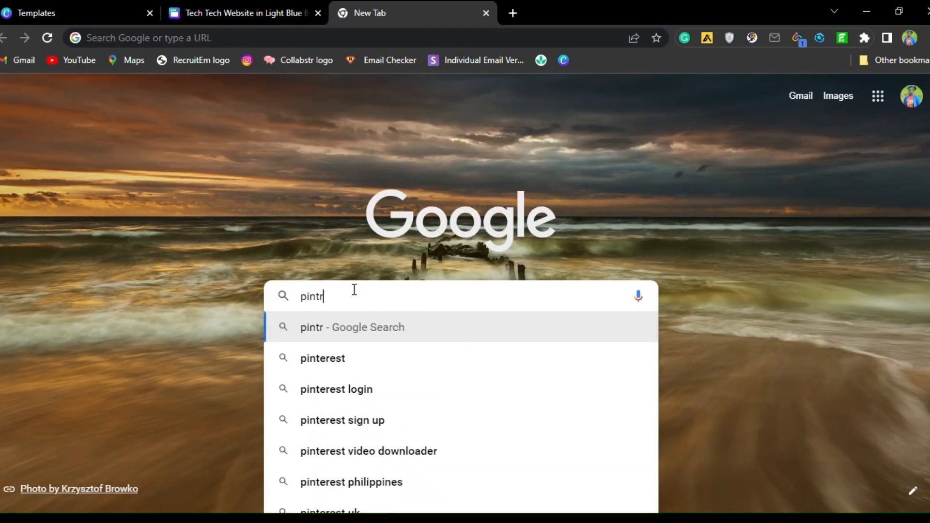
{"action": "key", "text": "BackSpace"}
{"action": "type", "text": "erest png"}
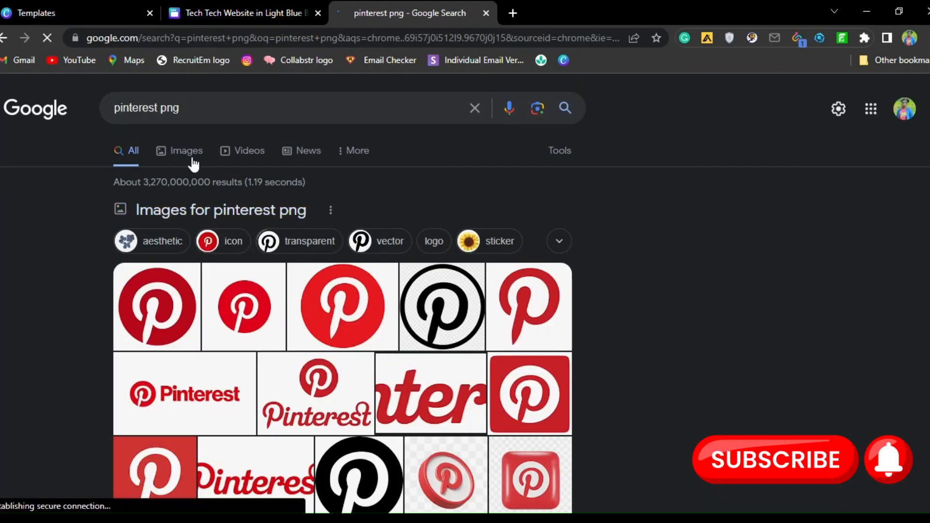
{"action": "left_click", "coordinate": [186, 152]}
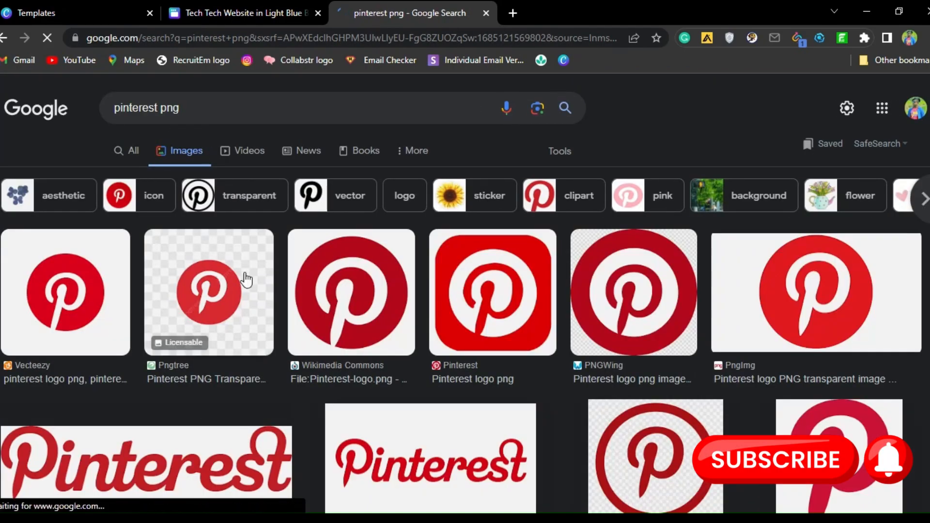
{"action": "left_click", "coordinate": [349, 287]}
{"action": "left_click_drag", "start_coordinate": [398, 180], "coordinate": [167, 330]}
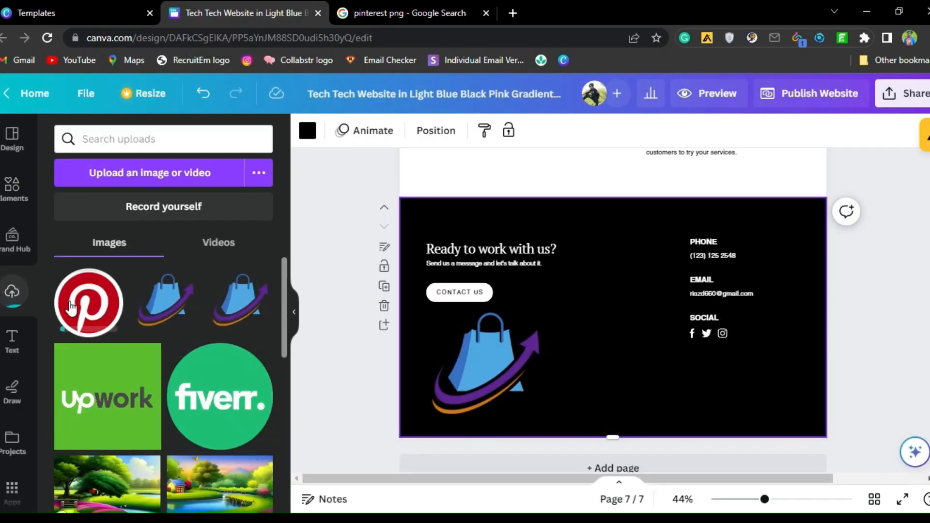
- Add the uploaded Pinterest logo to the last page, shrink it and move it near the social icons
{"action": "left_click", "coordinate": [94, 308]}
{"action": "left_click_drag", "start_coordinate": [548, 251], "coordinate": [665, 370]}
{"action": "left_click_drag", "start_coordinate": [685, 418], "coordinate": [755, 375]}
- Fit the Pinterest logo to the height of the social icons and align it beside the Instagram icon
{"action": "left_click", "coordinate": [812, 499]}
{"action": "left_click_drag", "start_coordinate": [670, 479], "coordinate": [820, 479]}
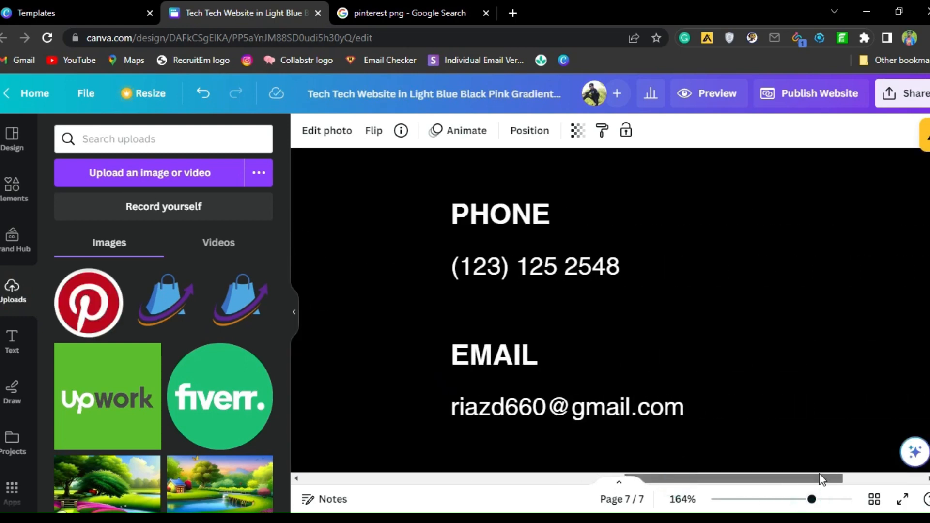
{"action": "scroll", "coordinate": [656, 308], "scroll_direction": "down", "scroll_amount": 5}
{"action": "left_click_drag", "start_coordinate": [671, 290], "coordinate": [654, 310]}
{"action": "left_click_drag", "start_coordinate": [640, 330], "coordinate": [640, 320]}
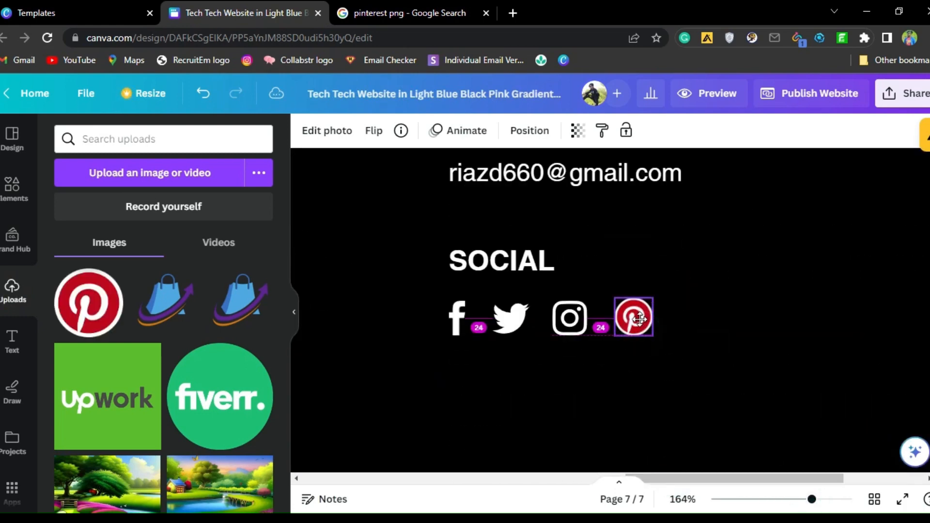
{"action": "left_click", "coordinate": [720, 330]}
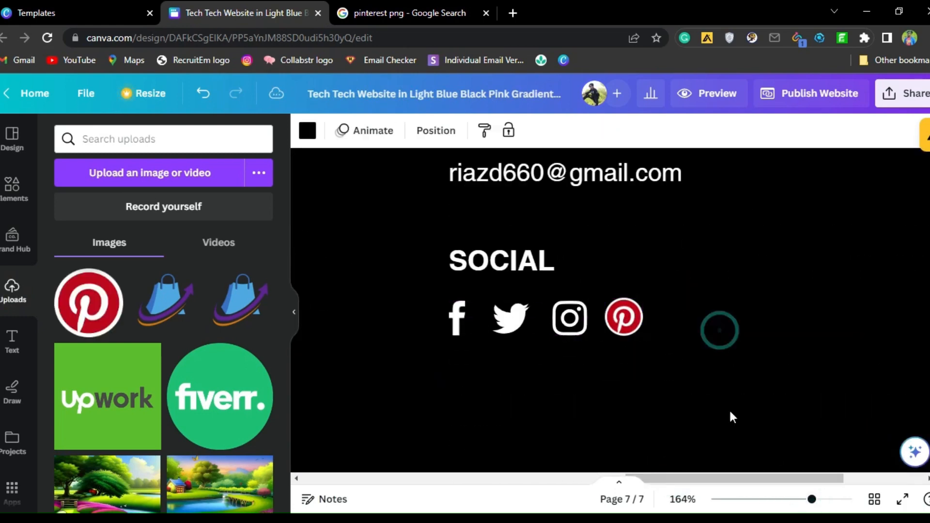
- Search the elements for "Linkedin" and add the rounded square outline LinkedIn icon to the last page at a small size
{"action": "left_click_drag", "start_coordinate": [785, 504], "coordinate": [744, 500]}
{"action": "left_click", "coordinate": [12, 187]}
{"action": "double_click", "coordinate": [123, 147]}
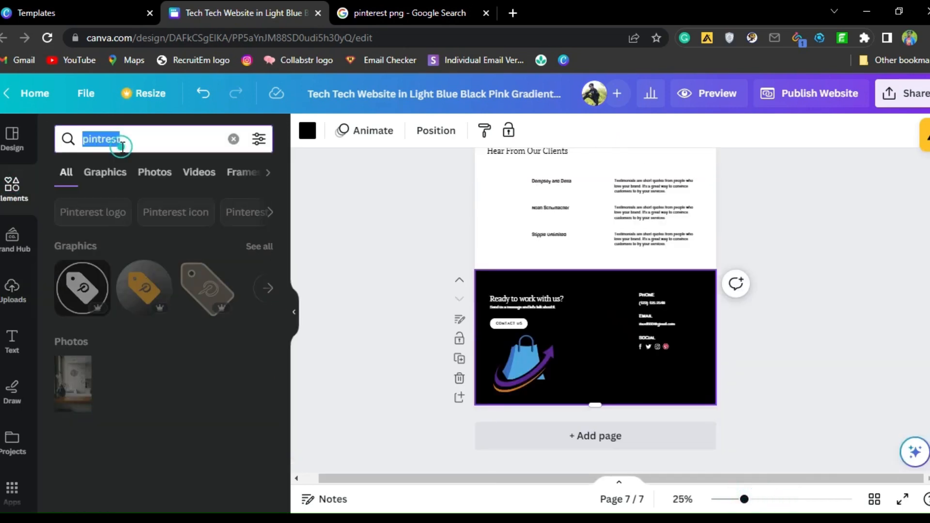
{"action": "type", "text": "Linkedin"}
{"action": "key", "text": "Return"}
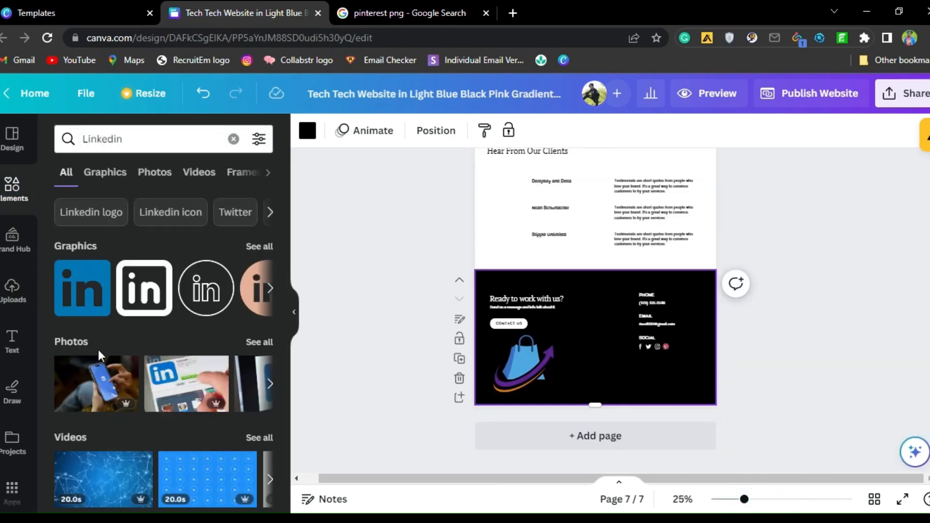
{"action": "left_click", "coordinate": [147, 289]}
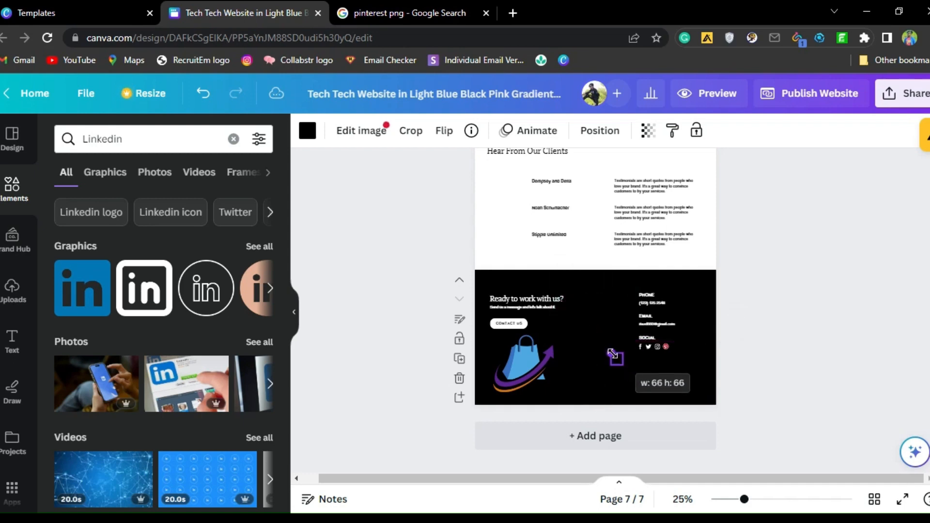
- Recolour the LinkedIn icon white so it shows against the black background
{"action": "left_click", "coordinate": [784, 500]}
{"action": "scroll", "coordinate": [622, 358], "scroll_direction": "down", "scroll_amount": 5}
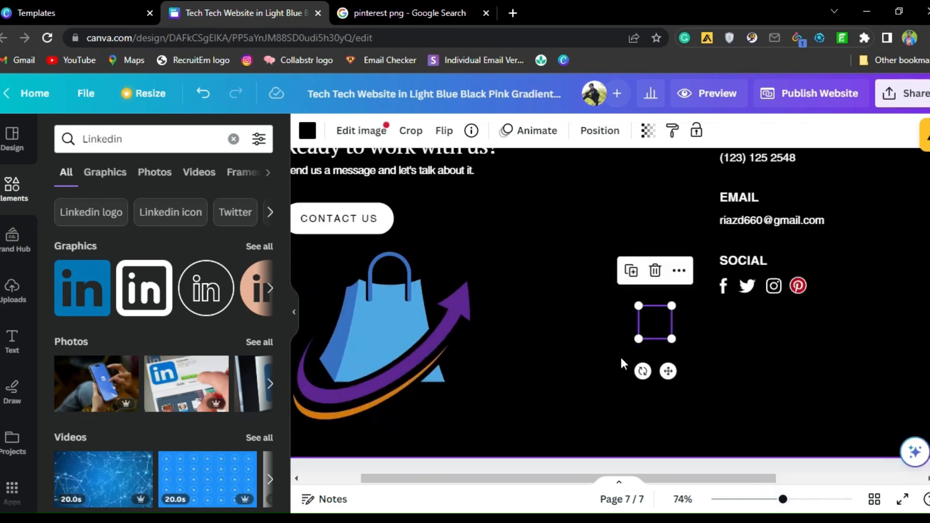
{"action": "left_click", "coordinate": [622, 358]}
{"action": "left_click_drag", "start_coordinate": [655, 325], "coordinate": [813, 338]}
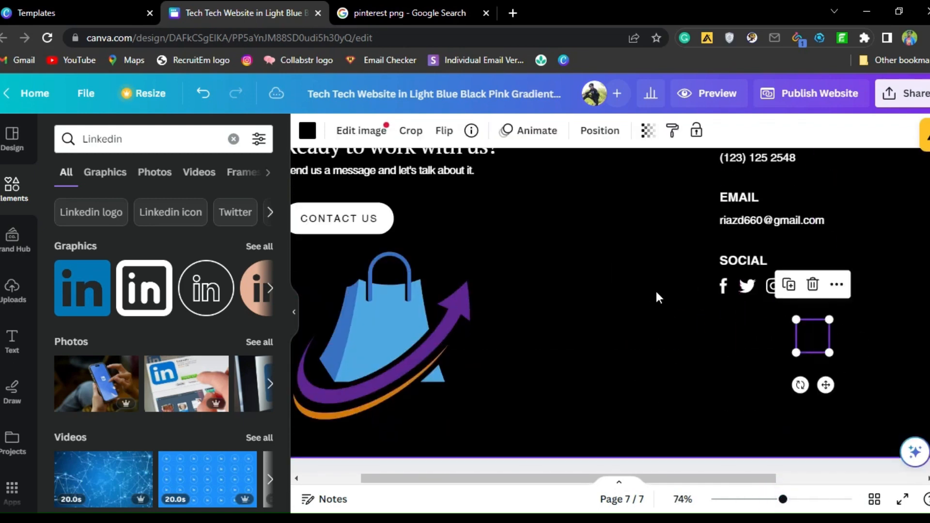
{"action": "left_click", "coordinate": [302, 133]}
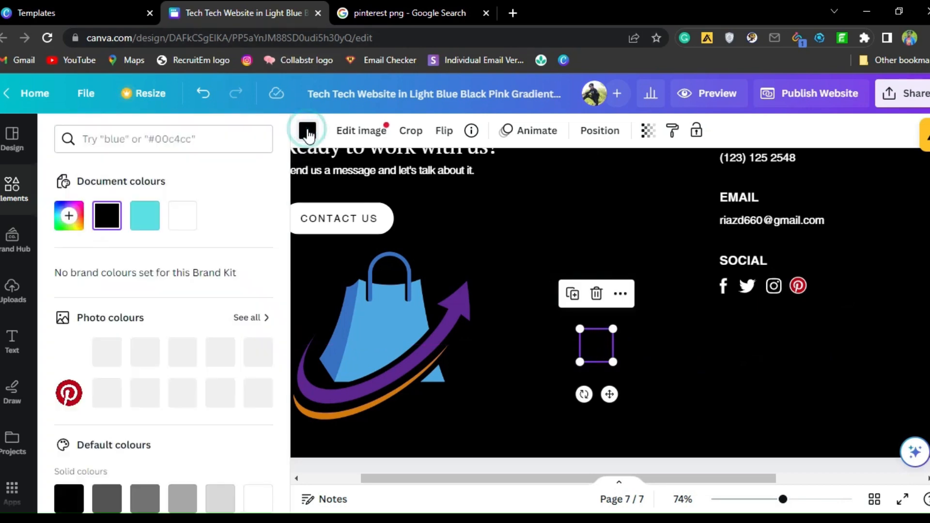
{"action": "left_click", "coordinate": [183, 215]}
- Place the LinkedIn icon beside the Pinterest logo in the social row and shrink it to match the other icons
{"action": "left_click_drag", "start_coordinate": [596, 349], "coordinate": [806, 318]}
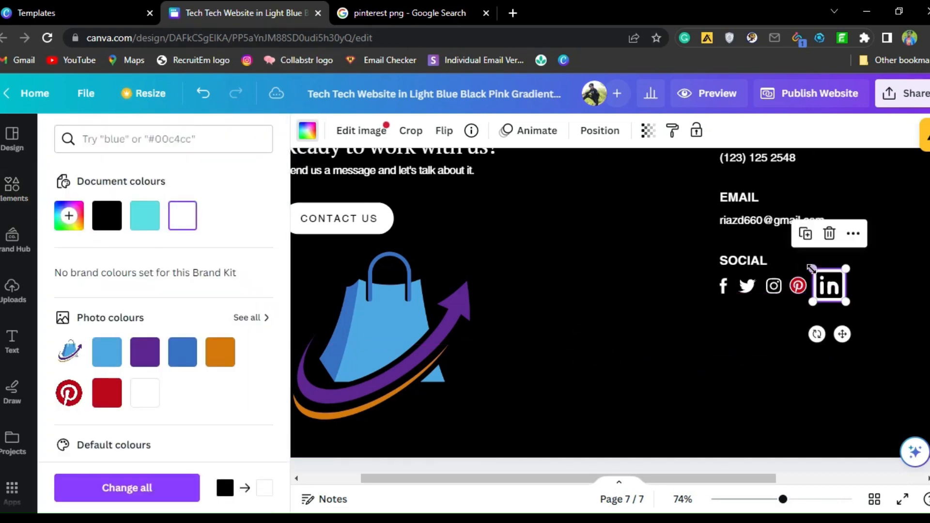
{"action": "left_click_drag", "start_coordinate": [812, 269], "coordinate": [829, 286]}
{"action": "left_click_drag", "start_coordinate": [851, 324], "coordinate": [835, 317]}
{"action": "left_click", "coordinate": [681, 357]}
- Look over the pages of the whole website design and open its sharing options
{"action": "left_click_drag", "start_coordinate": [783, 499], "coordinate": [708, 508]}
{"action": "scroll", "coordinate": [620, 365], "scroll_direction": "up", "scroll_amount": 3}
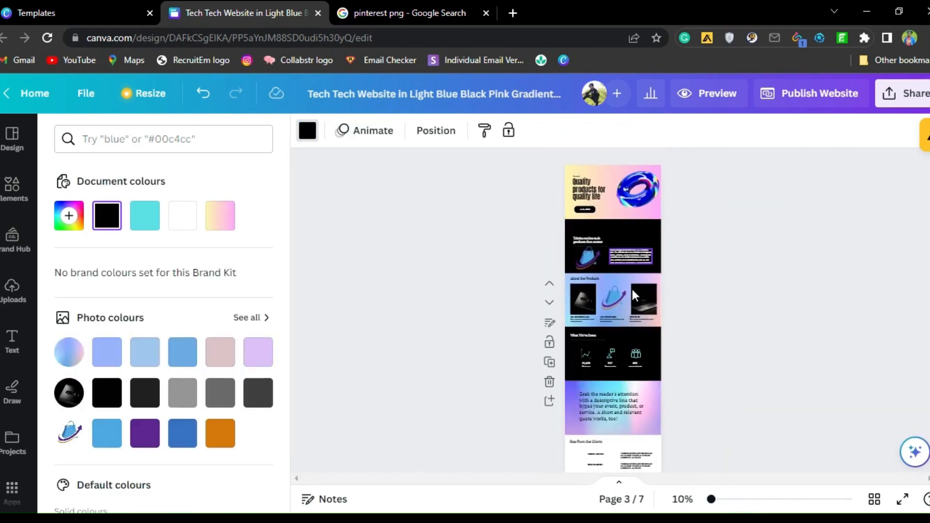
{"action": "scroll", "coordinate": [611, 362], "scroll_direction": "down", "scroll_amount": 3}
{"action": "scroll", "coordinate": [612, 367], "scroll_direction": "up", "scroll_amount": 3}
{"action": "left_click", "coordinate": [903, 99]}
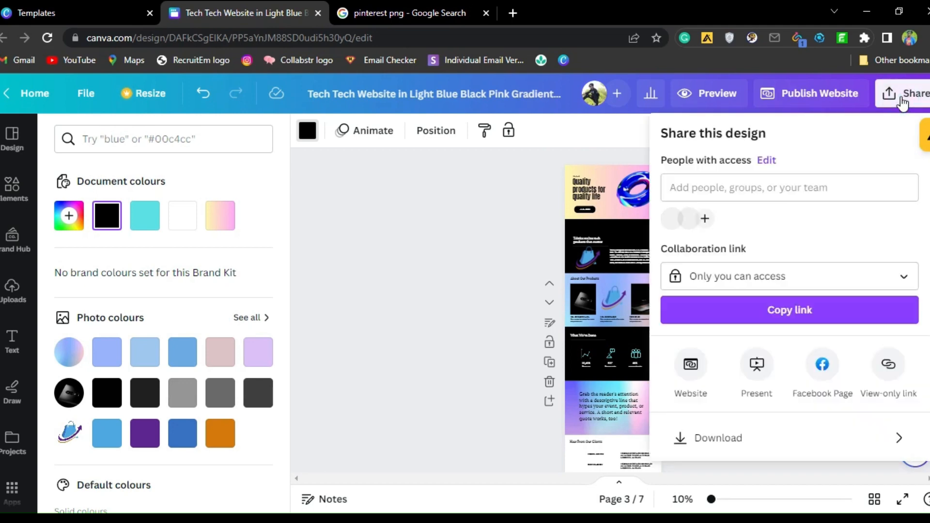
- Start publishing the website to the free Canva domain, keeping mobile resizing on and the Without navigation option
{"action": "left_click", "coordinate": [806, 100]}
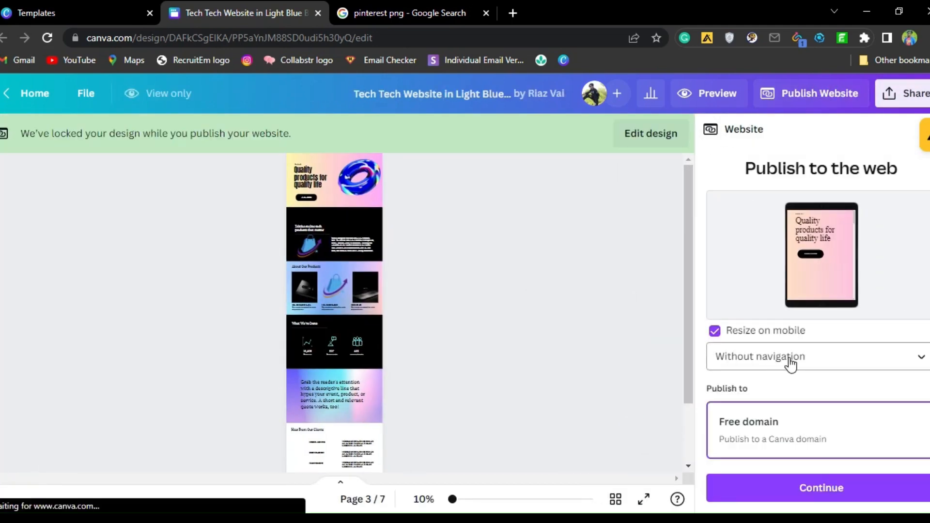
{"action": "left_click", "coordinate": [841, 359]}
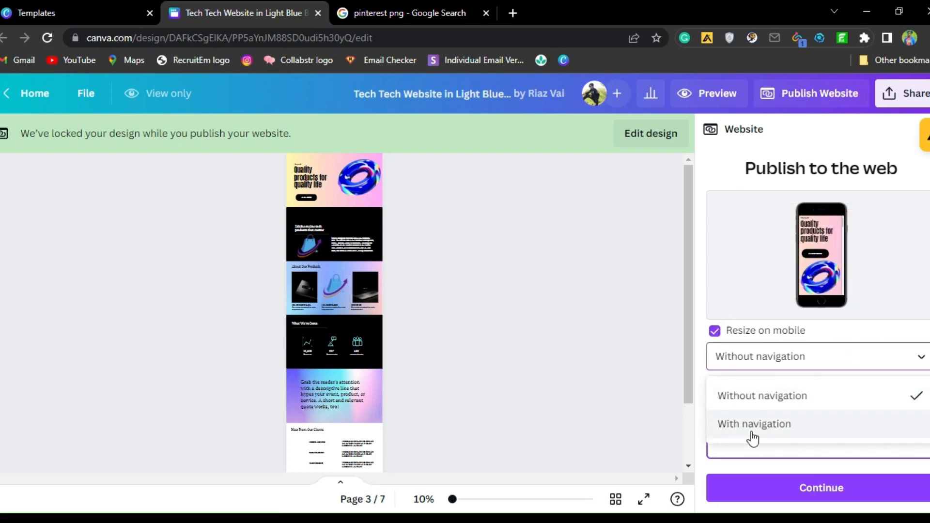
{"action": "left_click", "coordinate": [784, 369]}
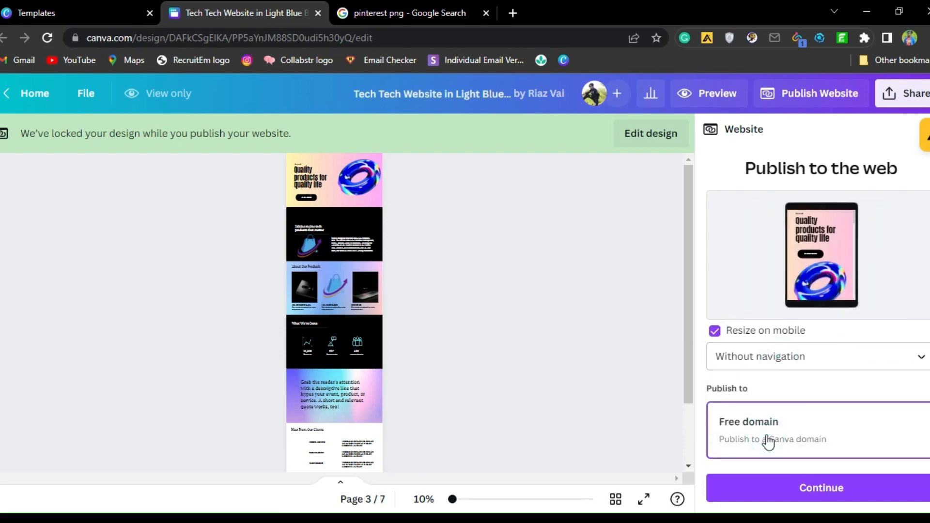
{"action": "left_click", "coordinate": [820, 489]}
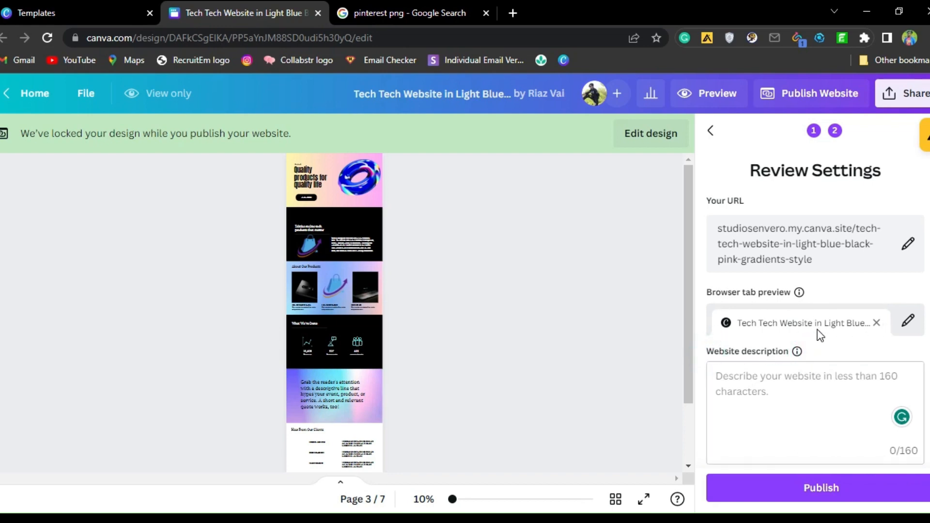
- Enable password protection, enter a name as the website description, open the browser tab title for editing, and publish the website
{"action": "scroll", "coordinate": [820, 336], "scroll_direction": "down", "scroll_amount": 1}
{"action": "scroll", "coordinate": [733, 453], "scroll_direction": "up", "scroll_amount": 1}
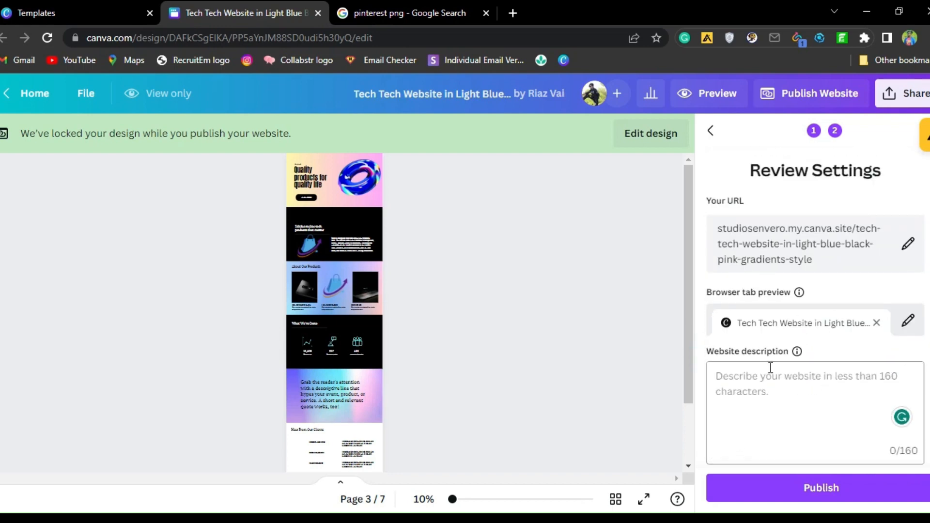
{"action": "scroll", "coordinate": [799, 338], "scroll_direction": "down", "scroll_amount": 1}
{"action": "left_click", "coordinate": [715, 436]}
{"action": "left_click", "coordinate": [751, 339]}
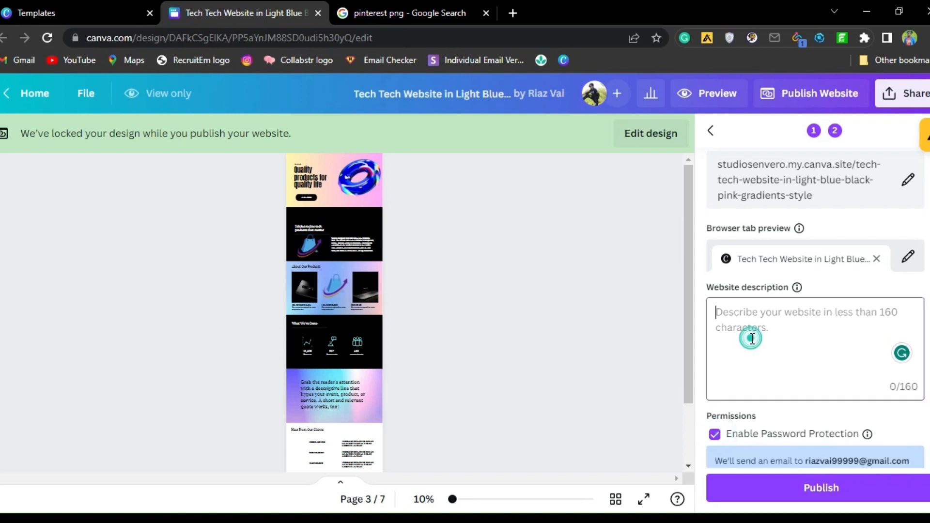
{"action": "left_click", "coordinate": [908, 260]}
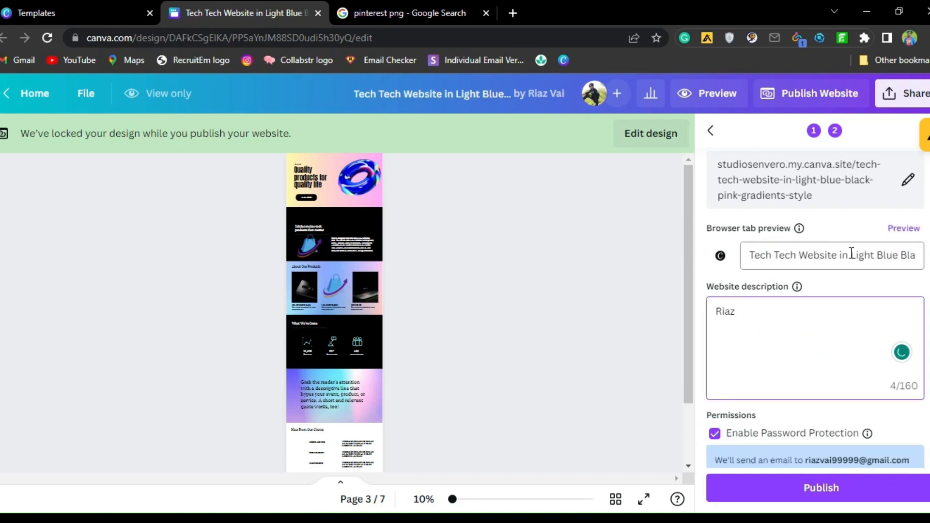
{"action": "scroll", "coordinate": [799, 363], "scroll_direction": "down", "scroll_amount": 1}
{"action": "left_click", "coordinate": [770, 491]}
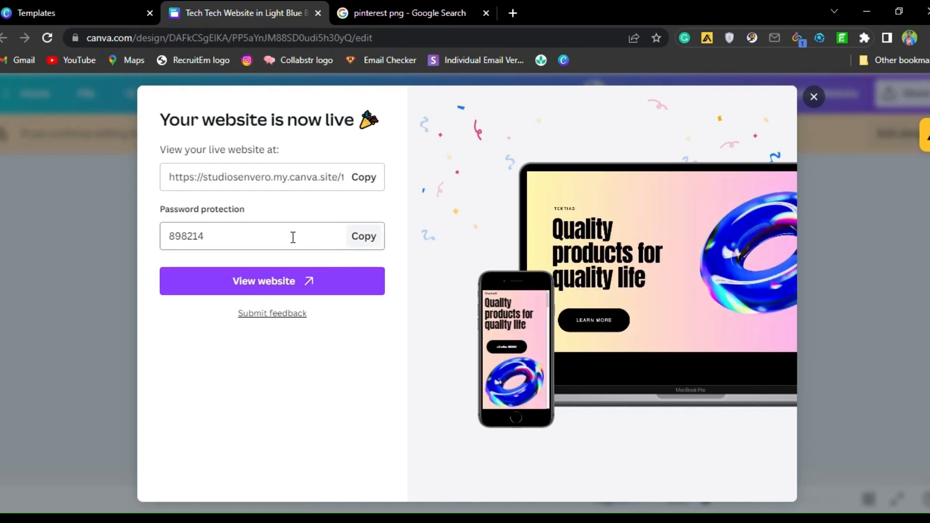
- Capture and save a screenshot of the live website's address and password details
{"action": "left_click", "coordinate": [148, 232]}
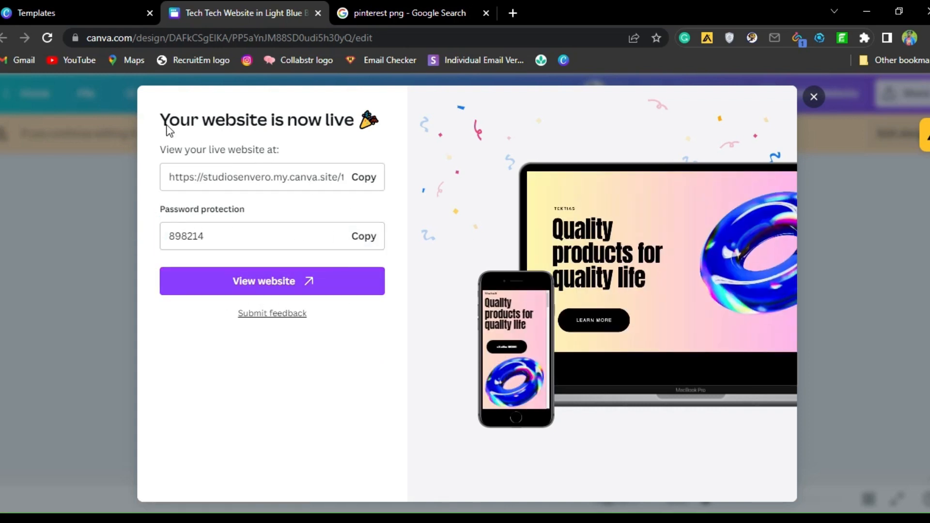
{"action": "key", "text": "Print"}
{"action": "left_click_drag", "start_coordinate": [148, 97], "coordinate": [400, 333]}
{"action": "left_click", "coordinate": [367, 349]}
{"action": "key", "text": "Return"}
- Copy the site password, open the live website, and unlock it by pasting the password and passing the robot check
{"action": "left_click", "coordinate": [363, 236]}
{"action": "left_click", "coordinate": [301, 277]}
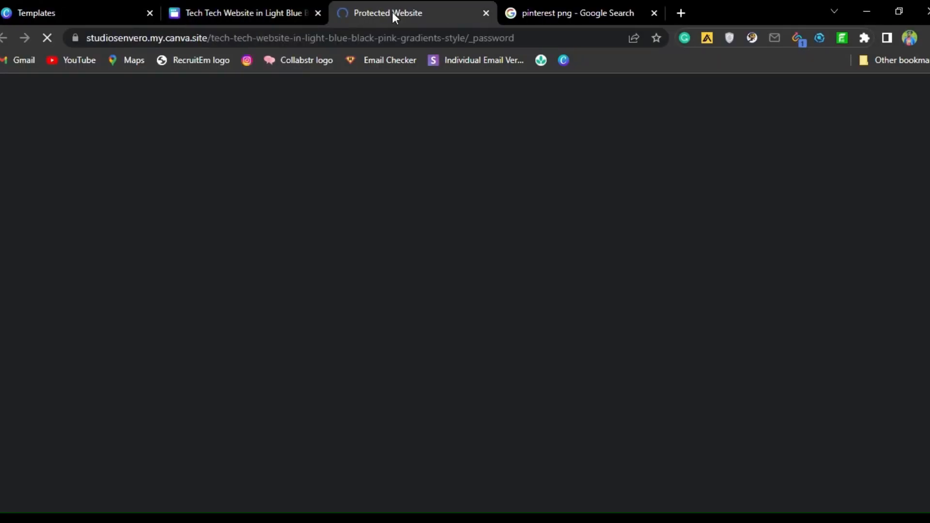
{"action": "left_click", "coordinate": [407, 261]}
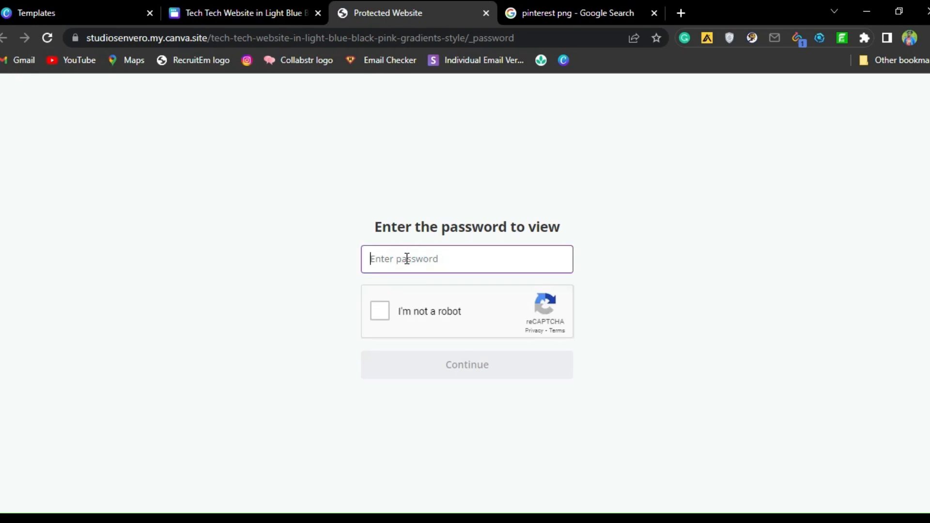
{"action": "right_click", "coordinate": [407, 258]}
{"action": "left_click", "coordinate": [433, 402]}
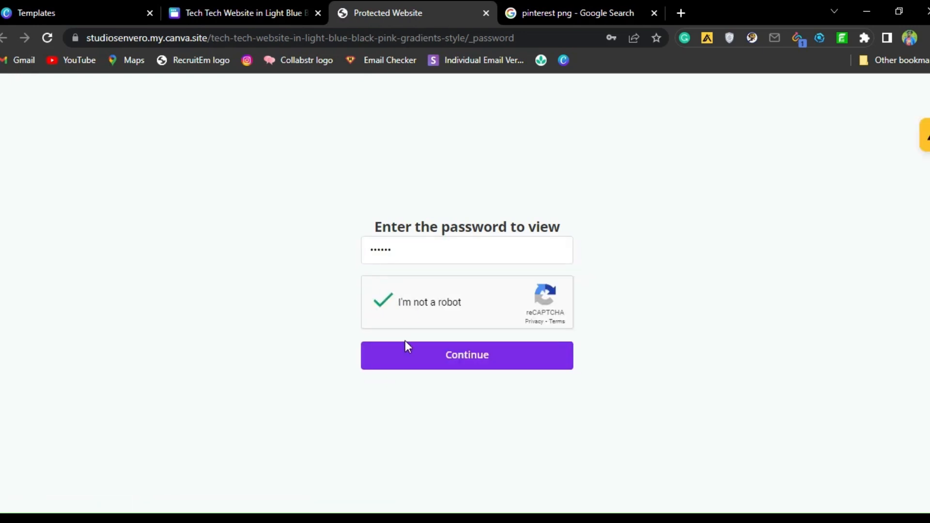
{"action": "left_click", "coordinate": [461, 357]}
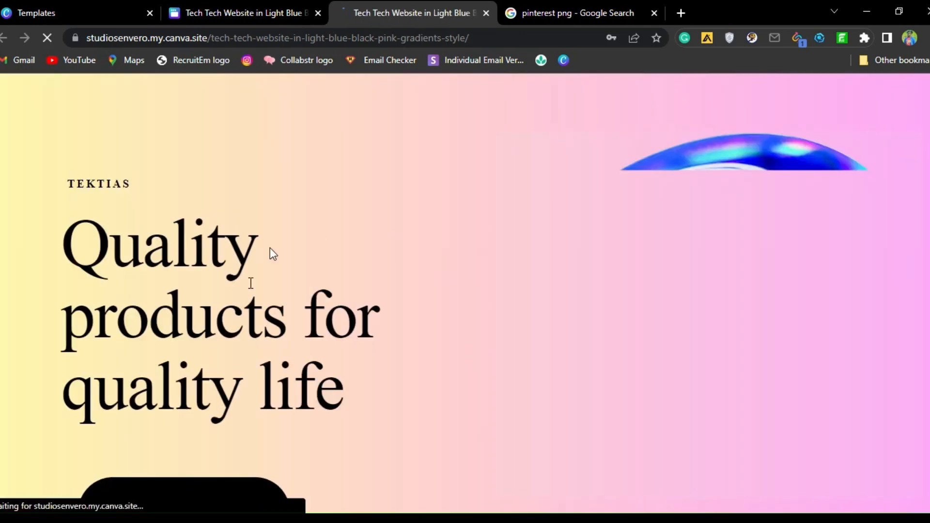
- Look through the published website from the hero section to the contact footer and back
{"action": "left_click", "coordinate": [581, 235]}
{"action": "scroll", "coordinate": [577, 251], "scroll_direction": "down", "scroll_amount": 20}
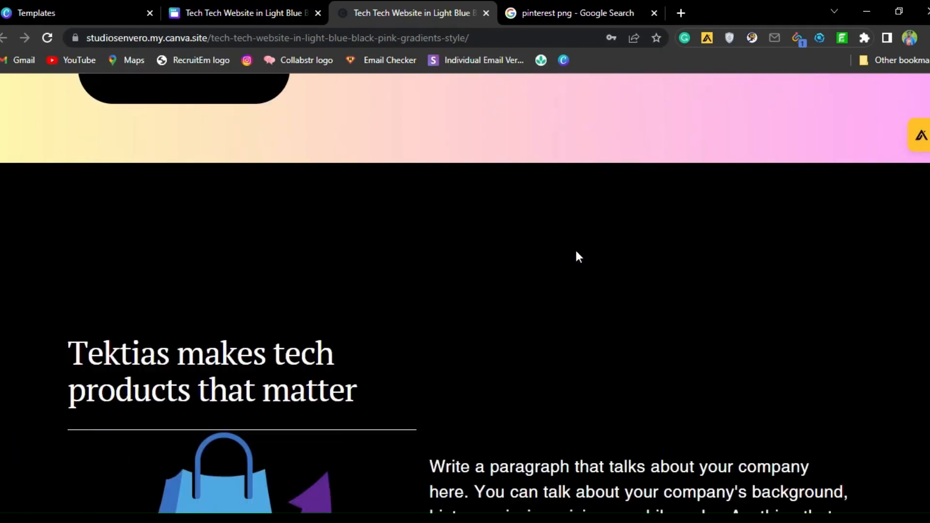
{"action": "scroll", "coordinate": [502, 290], "scroll_direction": "down", "scroll_amount": 3}
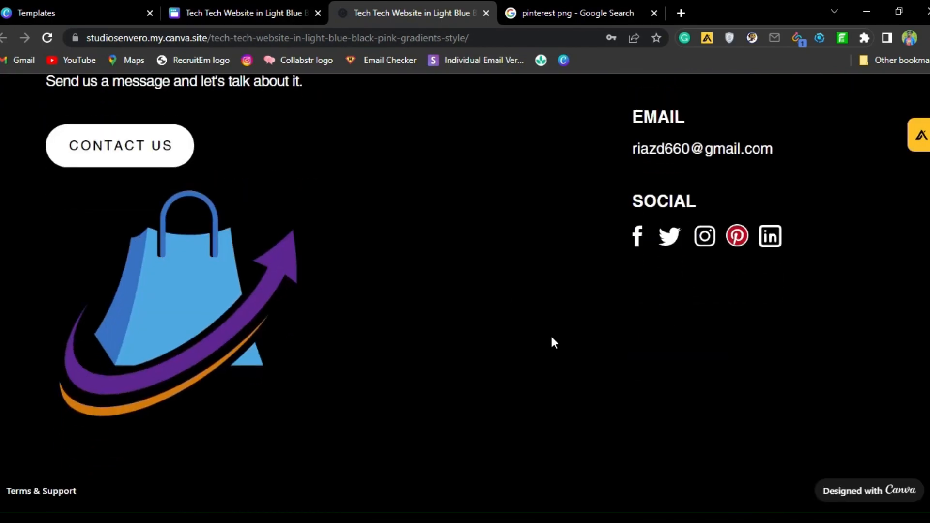
{"action": "scroll", "coordinate": [710, 269], "scroll_direction": "up", "scroll_amount": 20}
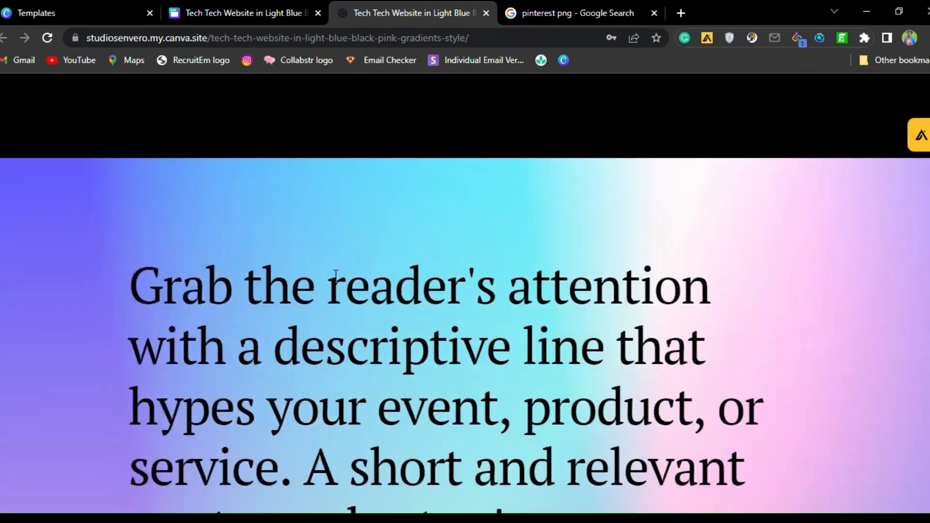
{"action": "scroll", "coordinate": [381, 343], "scroll_direction": "up", "scroll_amount": 15}
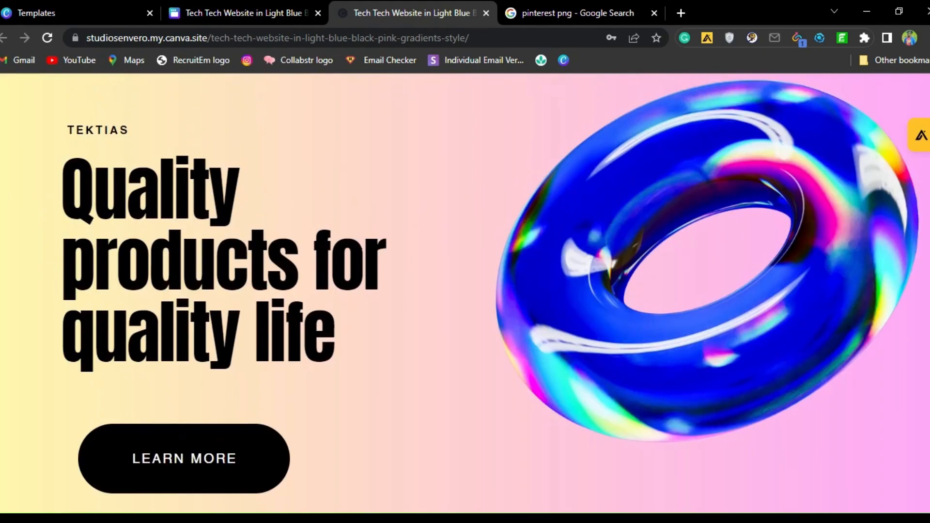
{"action": "scroll", "coordinate": [381, 343], "scroll_direction": "up", "scroll_amount": 1}
- Copy the published site's address and load it in a new Incognito window
{"action": "left_click", "coordinate": [287, 41]}
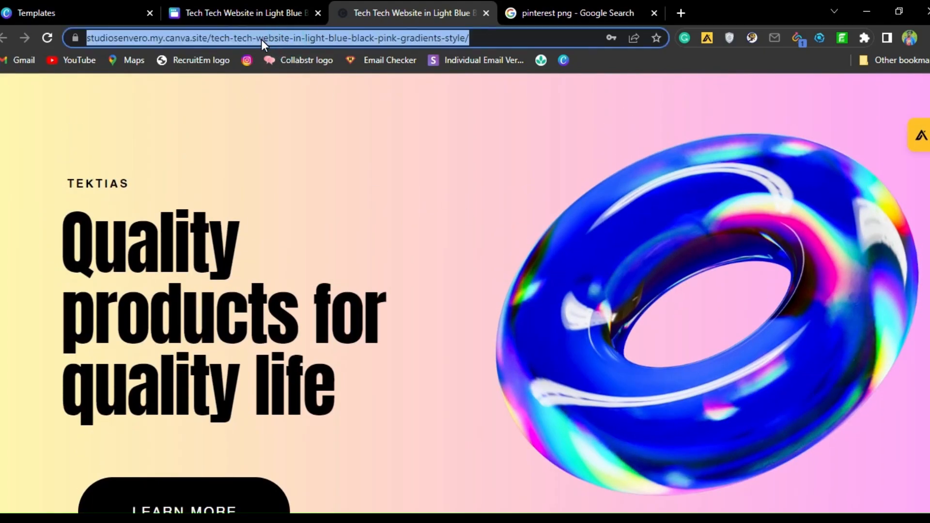
{"action": "right_click", "coordinate": [260, 40]}
{"action": "left_click", "coordinate": [300, 117]}
{"action": "left_click", "coordinate": [922, 37]}
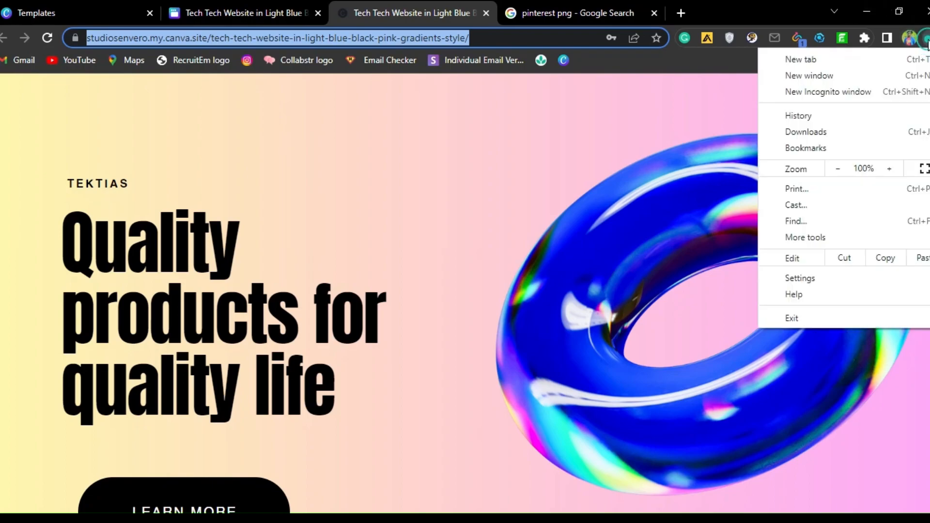
{"action": "left_click", "coordinate": [841, 95]}
{"action": "right_click", "coordinate": [223, 43]}
{"action": "left_click", "coordinate": [245, 133]}
{"action": "key", "text": "Return"}
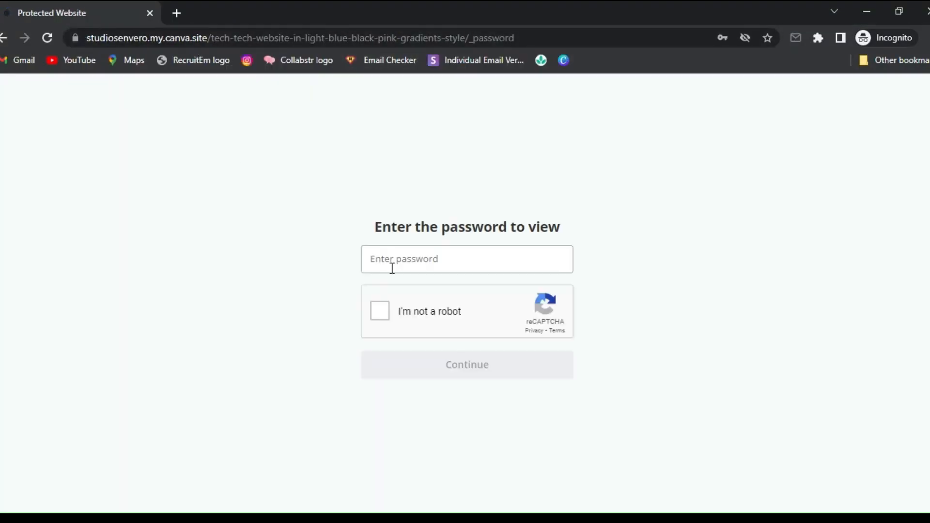
- Enter the site password in the Incognito window, complete the traffic lights image check, and continue to the website
{"action": "left_click", "coordinate": [400, 256]}
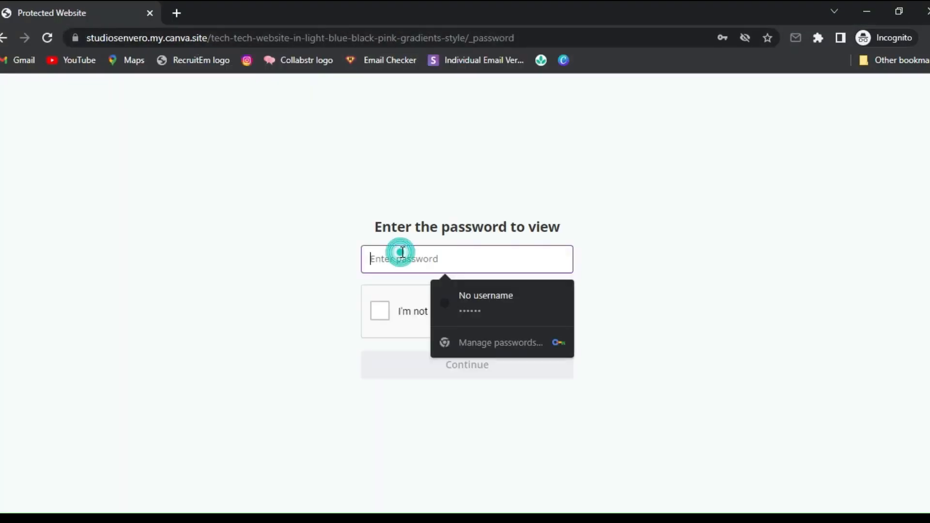
{"action": "type", "text": "••••••"}
{"action": "left_click", "coordinate": [383, 316]}
{"action": "left_click", "coordinate": [611, 264]}
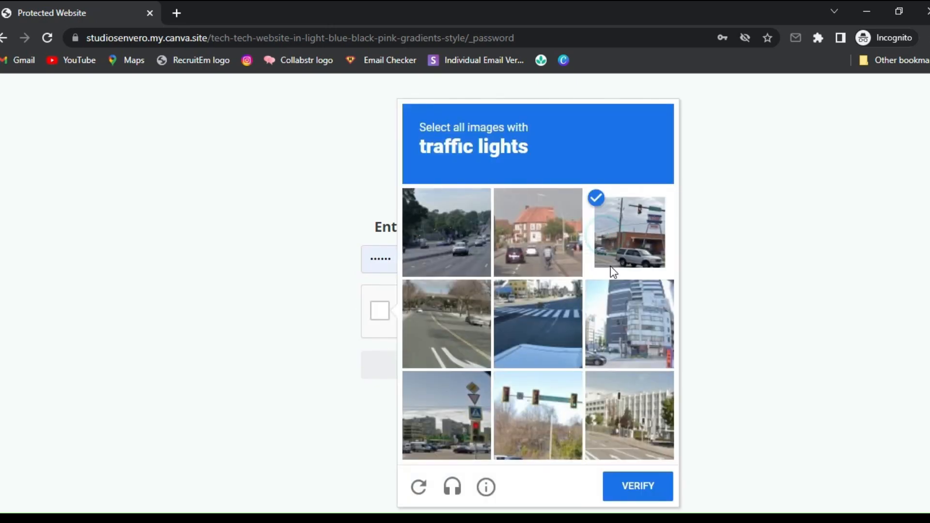
{"action": "left_click", "coordinate": [517, 408]}
{"action": "left_click", "coordinate": [608, 405]}
{"action": "left_click", "coordinate": [632, 487]}
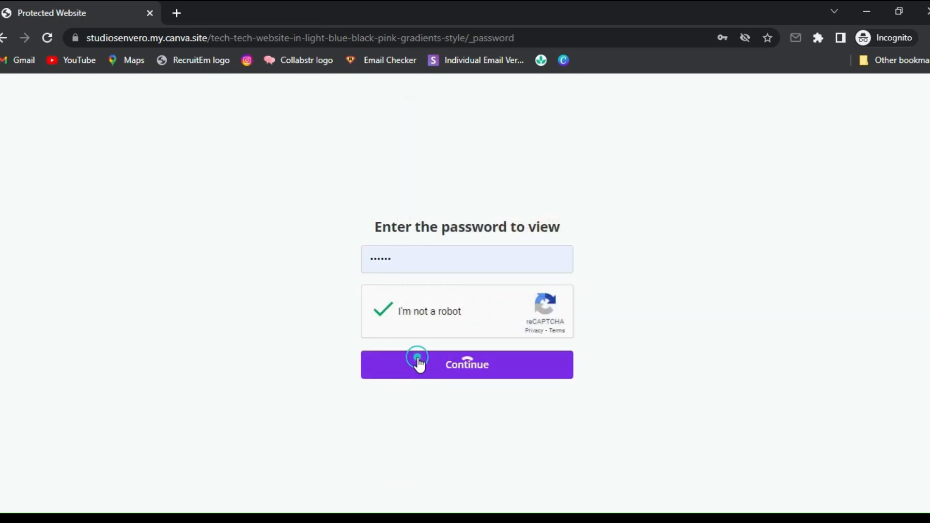
{"action": "left_click", "coordinate": [418, 363]}
- Examine the live website's sections in the Incognito window, including the phone, email and social icons in the footer
{"action": "scroll", "coordinate": [545, 216], "scroll_direction": "down", "scroll_amount": 20}
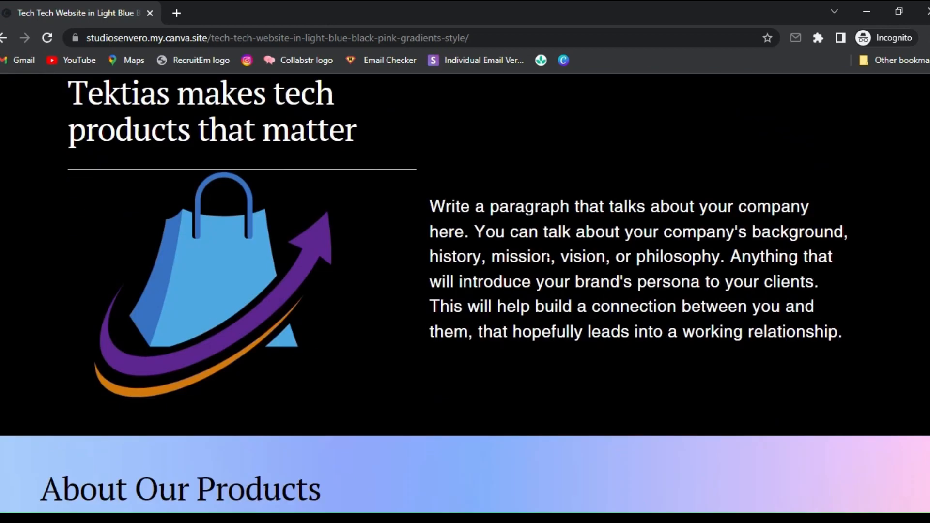
{"action": "scroll", "coordinate": [312, 287], "scroll_direction": "up", "scroll_amount": 5}
{"action": "scroll", "coordinate": [196, 274], "scroll_direction": "down", "scroll_amount": 20}
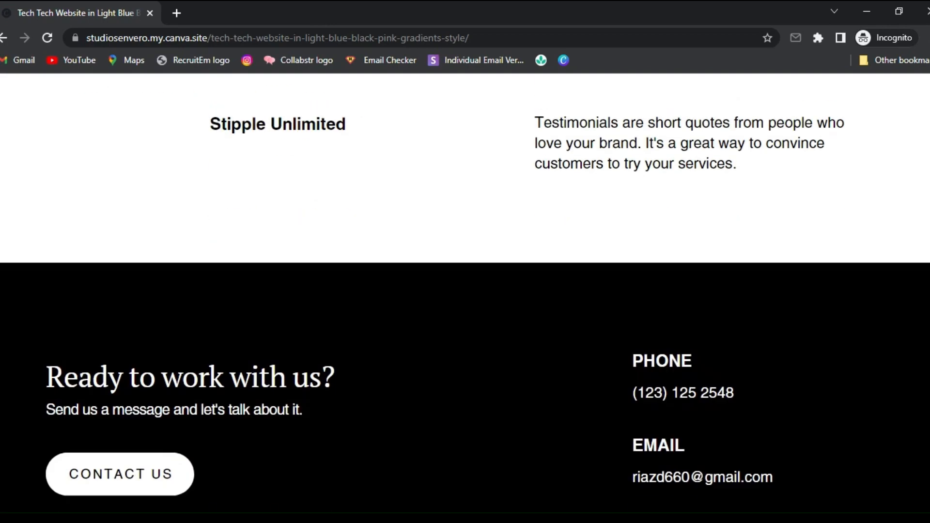
{"action": "scroll", "coordinate": [592, 269], "scroll_direction": "down", "scroll_amount": 6}
{"action": "scroll", "coordinate": [591, 269], "scroll_direction": "up", "scroll_amount": 3}
{"action": "left_click_drag", "start_coordinate": [807, 400], "coordinate": [733, 405]}
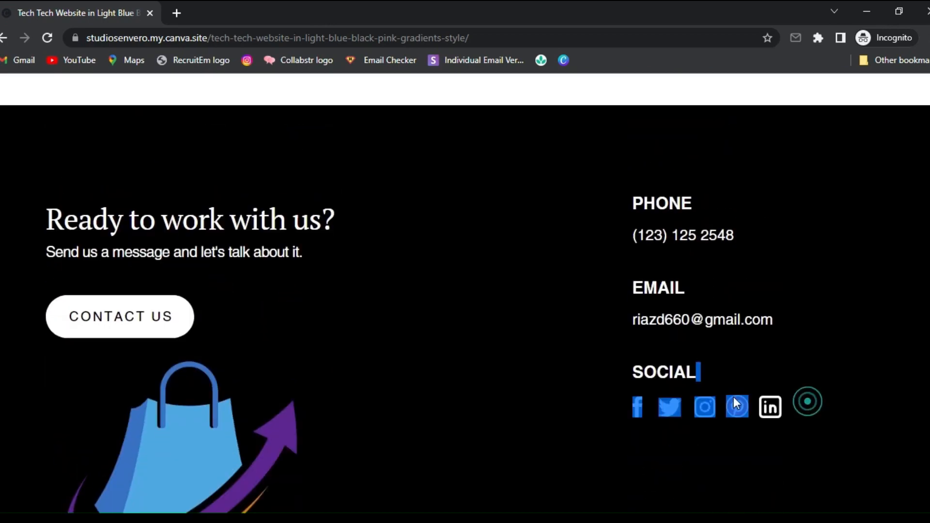
{"action": "left_click", "coordinate": [569, 394]}
{"action": "left_click", "coordinate": [693, 318]}
{"action": "left_click", "coordinate": [688, 233]}
{"action": "scroll", "coordinate": [492, 283], "scroll_direction": "down", "scroll_amount": 3}
{"action": "scroll", "coordinate": [492, 282], "scroll_direction": "up", "scroll_amount": 5}
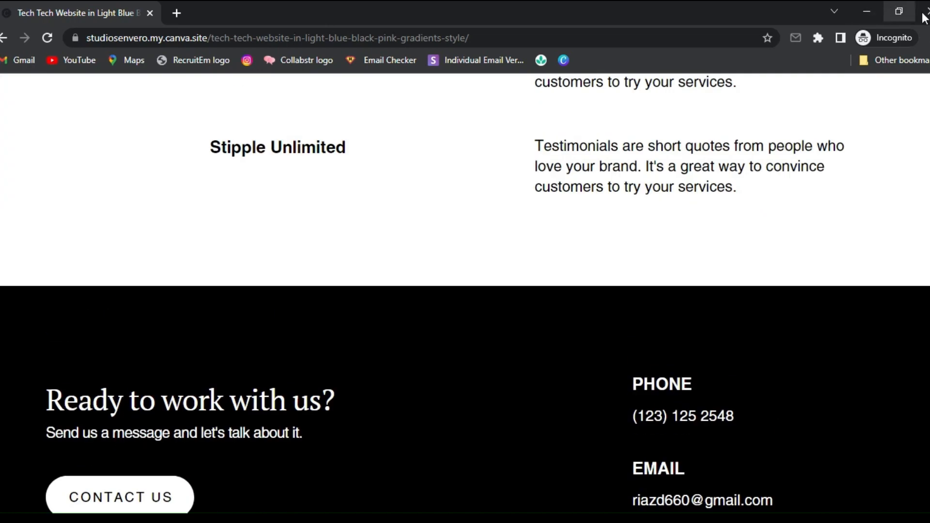
- Close the Incognito window, return to the Canva design, dismiss the live website message and unlock the design for editing
{"action": "left_click", "coordinate": [926, 13]}
{"action": "left_click", "coordinate": [223, 14]}
{"action": "left_click", "coordinate": [814, 97]}
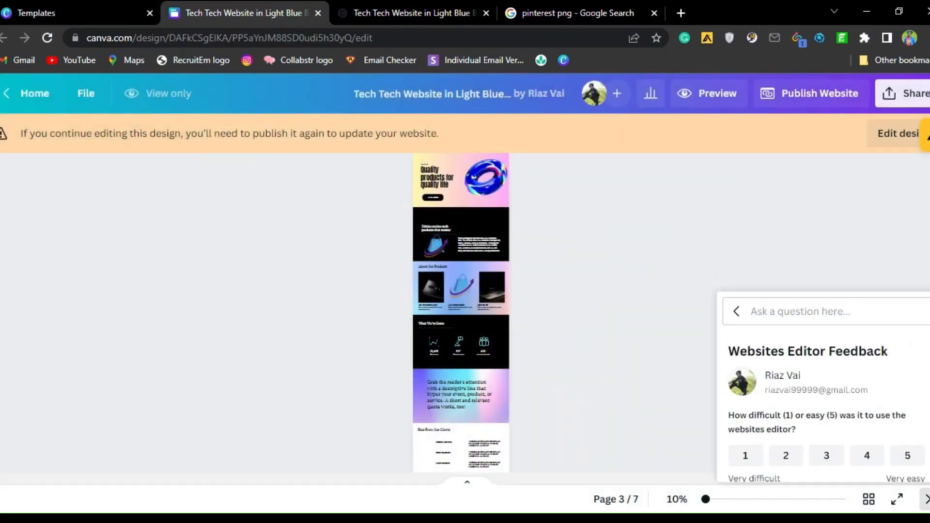
{"action": "left_click", "coordinate": [893, 141]}
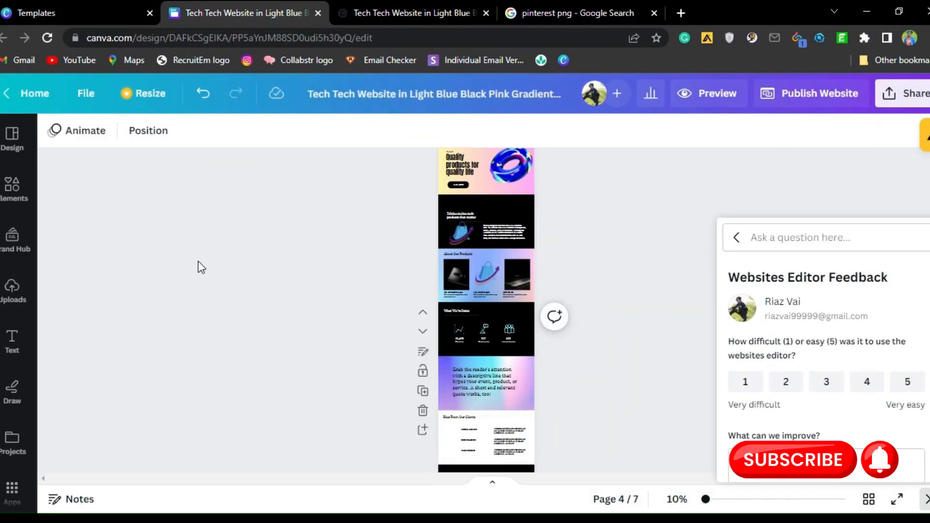
- Download all 7 pages of the design as JPG at size 1 with the quality raised
{"action": "left_click", "coordinate": [898, 96]}
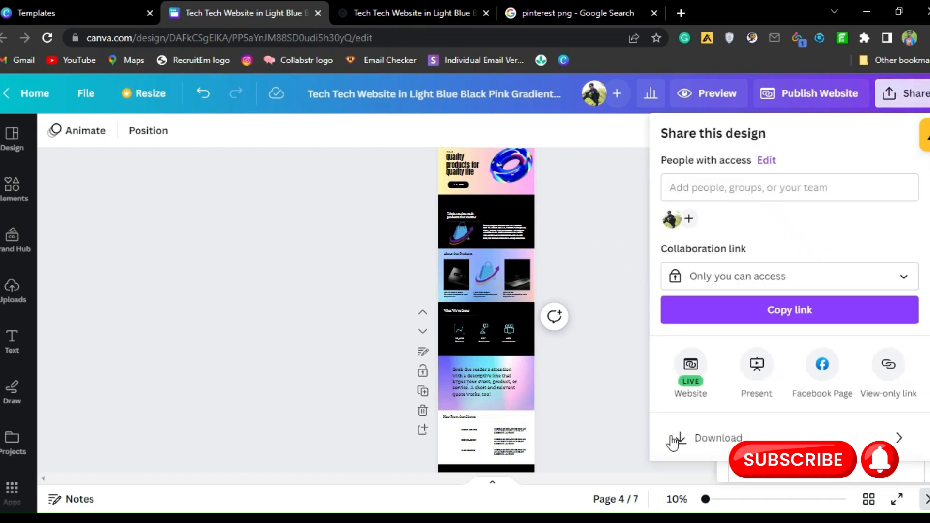
{"action": "left_click", "coordinate": [720, 442]}
{"action": "left_click", "coordinate": [702, 208]}
{"action": "left_click", "coordinate": [696, 209]}
{"action": "left_click", "coordinate": [695, 209]}
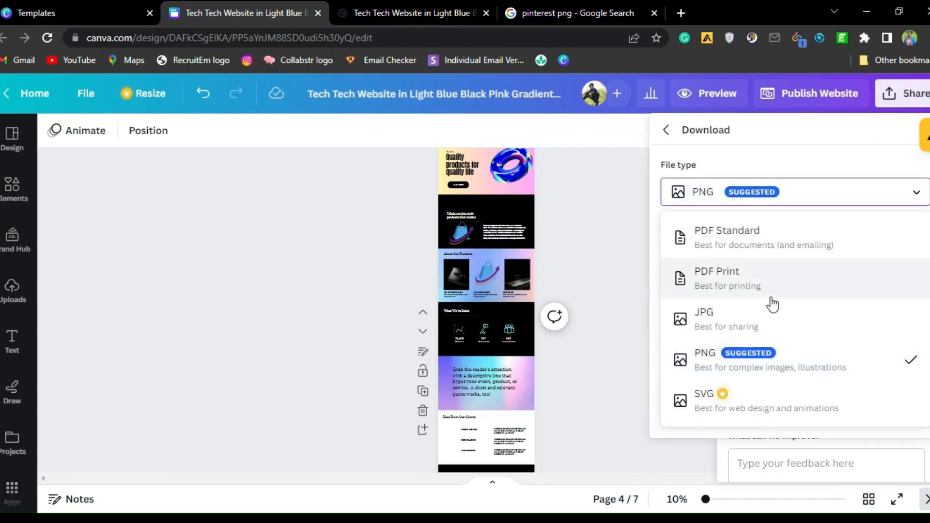
{"action": "left_click", "coordinate": [749, 324]}
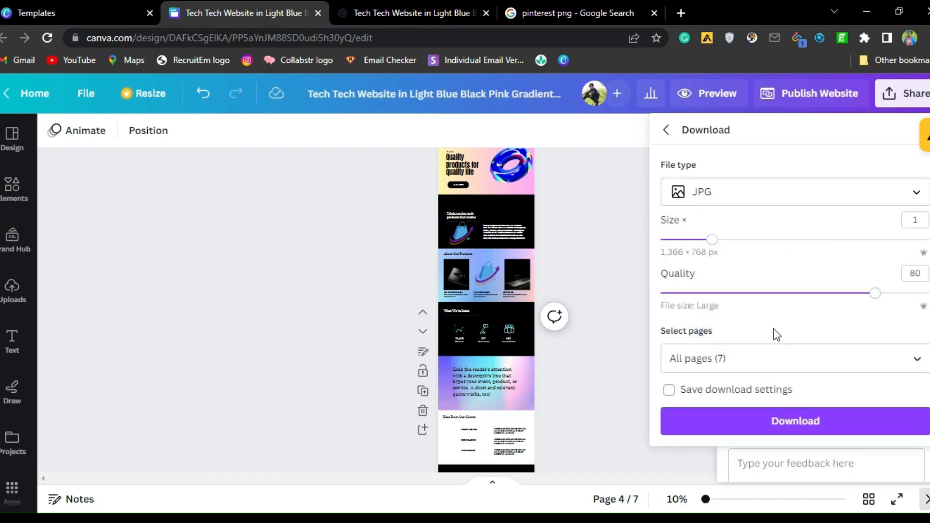
{"action": "left_click_drag", "start_coordinate": [875, 294], "coordinate": [926, 293]}
{"action": "left_click", "coordinate": [770, 429]}
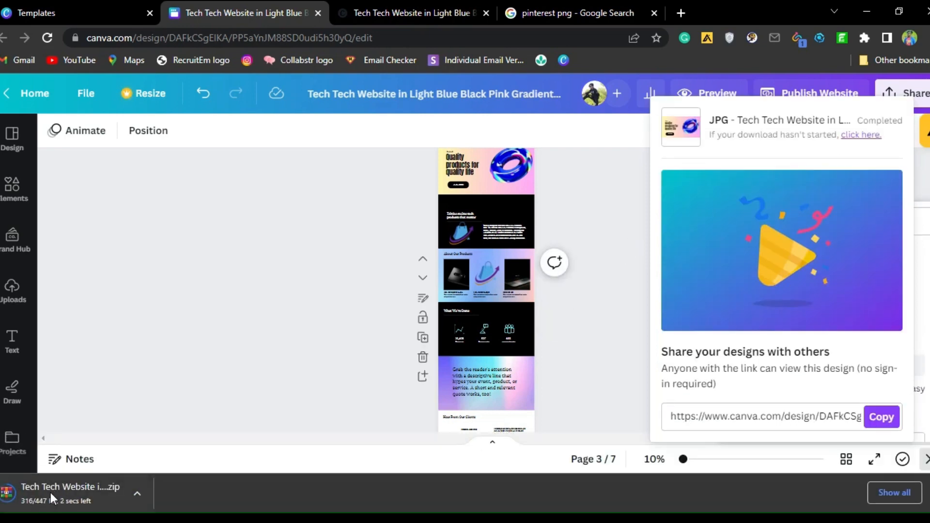
- Open the Downloads folder in File Explorer and extract the downloaded Tech Tech Website archive with WinRAR into its own folder
{"action": "left_click", "coordinate": [315, 520]}
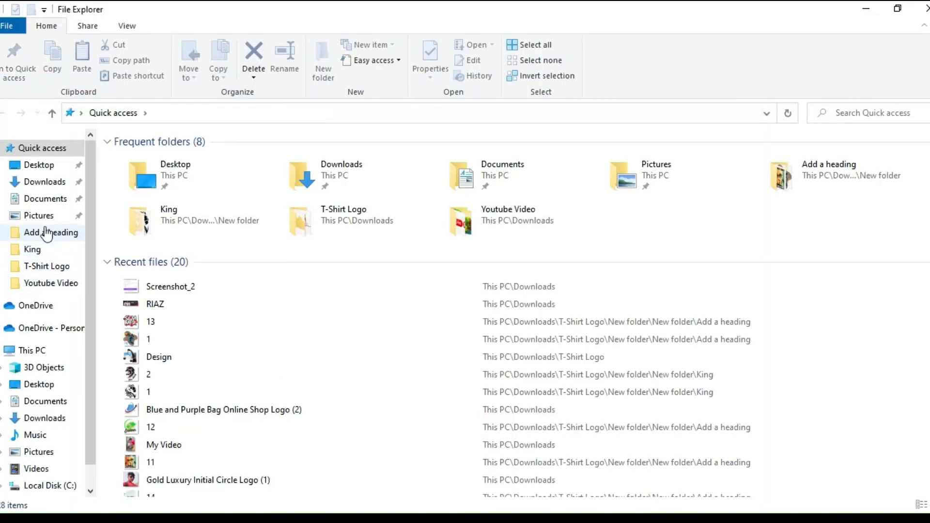
{"action": "left_click", "coordinate": [29, 183]}
{"action": "right_click", "coordinate": [517, 181]}
{"action": "mouse_move", "coordinate": [551, 198]}
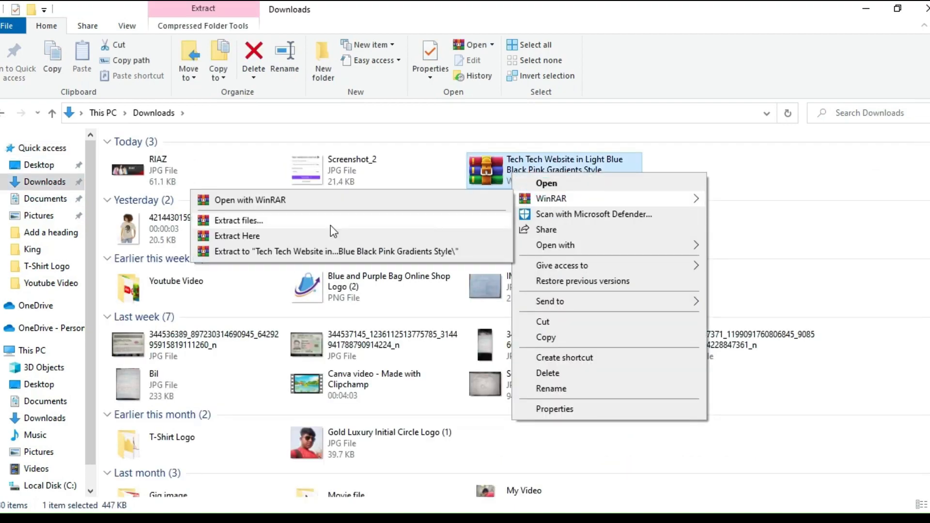
{"action": "left_click", "coordinate": [291, 222]}
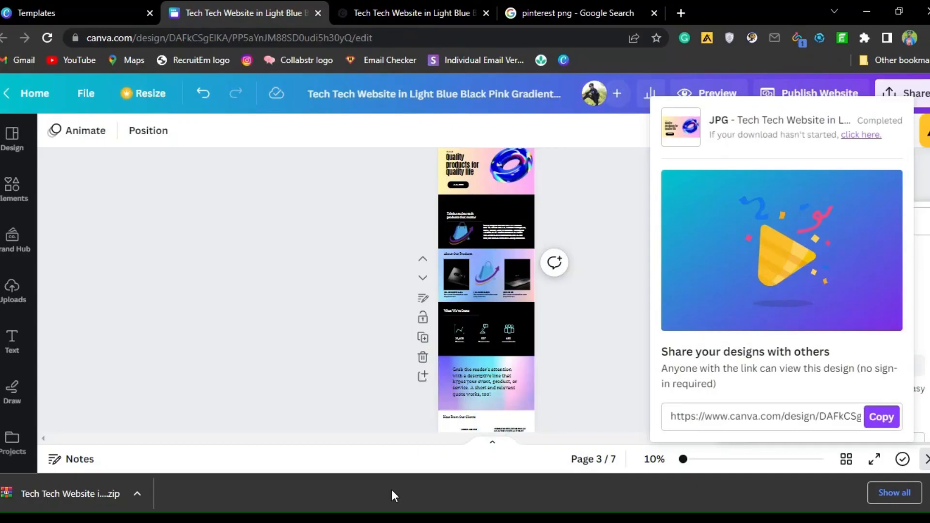
- Open the extracted Tech Tech Website folder in File Explorer, check the page images and close the window
{"action": "left_click", "coordinate": [320, 518]}
{"action": "double_click", "coordinate": [702, 172]}
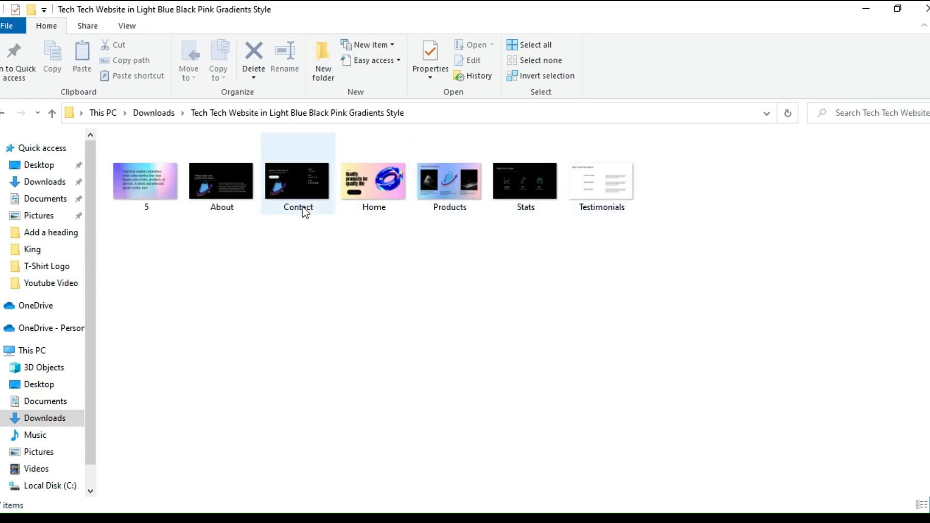
{"action": "left_click", "coordinate": [927, 8]}
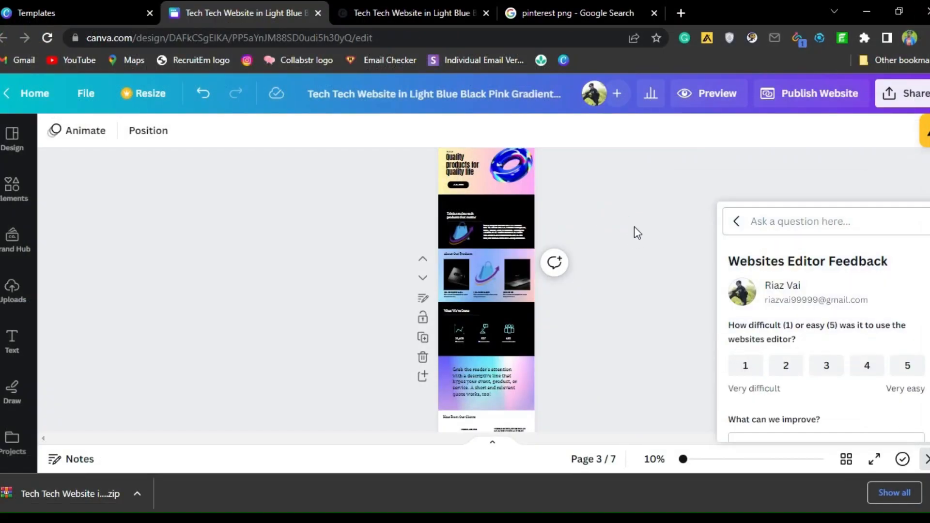
- Switch to the live website's browser tab, dismiss the downloads bar and examine the home section down to the about section
{"action": "left_click", "coordinate": [415, 11]}
{"action": "scroll", "coordinate": [396, 210], "scroll_direction": "down", "scroll_amount": 5}
{"action": "scroll", "coordinate": [396, 210], "scroll_direction": "up", "scroll_amount": 5}
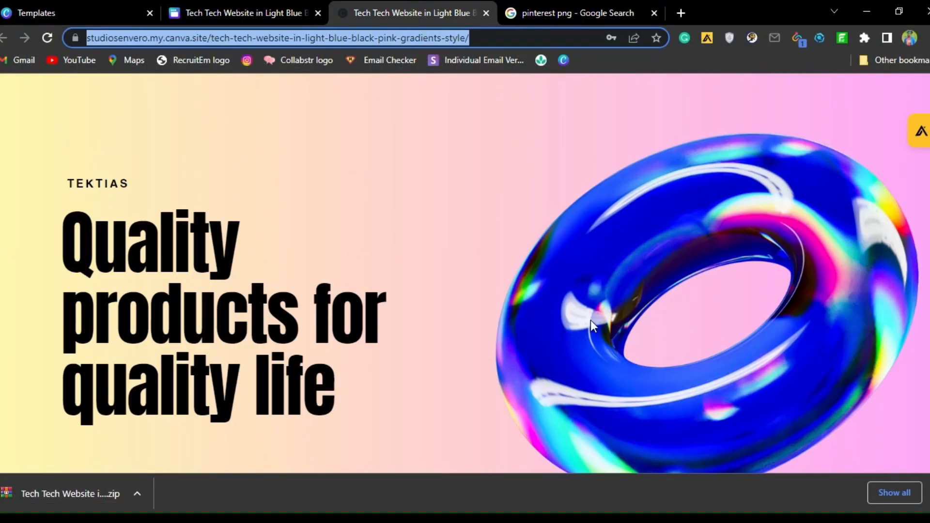
{"action": "left_click", "coordinate": [928, 494]}
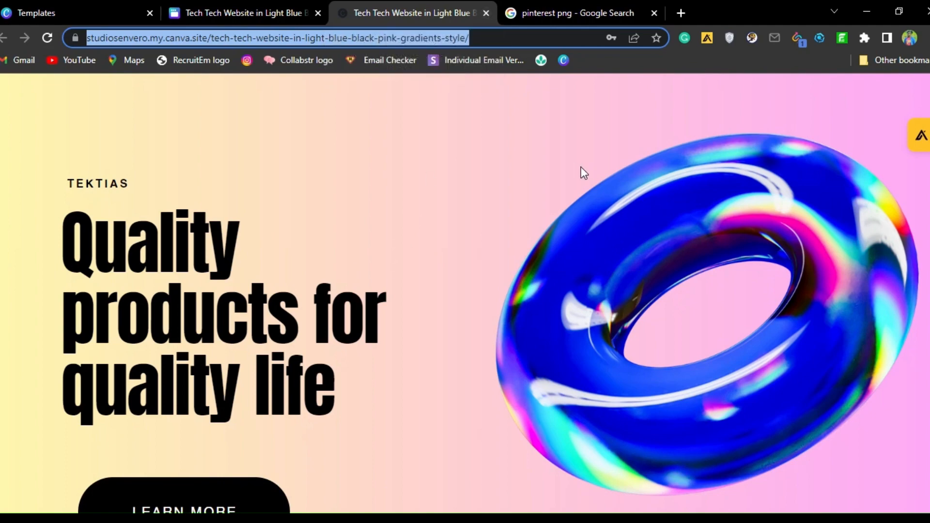
{"action": "left_click", "coordinate": [630, 166]}
{"action": "scroll", "coordinate": [806, 163], "scroll_direction": "down", "scroll_amount": 7}
- Inspect the live page in the developer tools, preview it with the Samsung Galaxy A51/71 dimensions and reload it
{"action": "right_click", "coordinate": [807, 163]}
{"action": "left_click", "coordinate": [771, 292]}
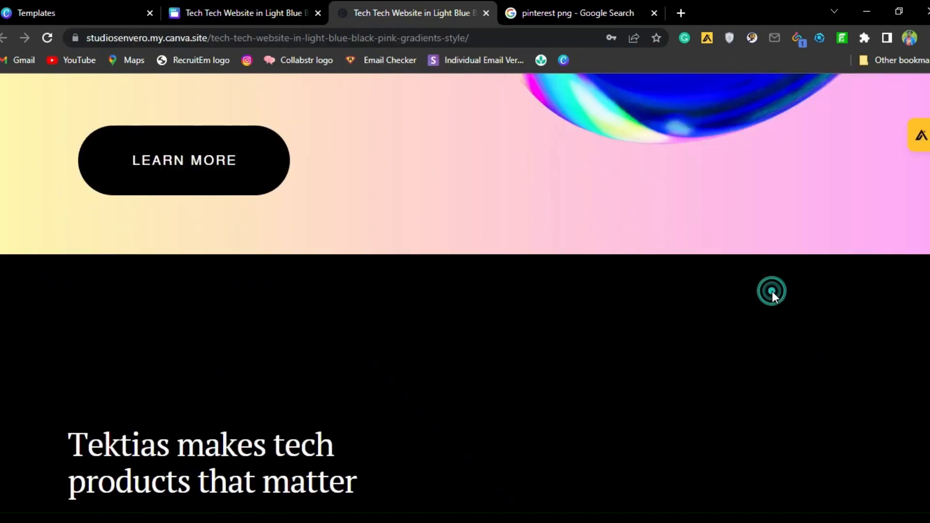
{"action": "left_click", "coordinate": [203, 84]}
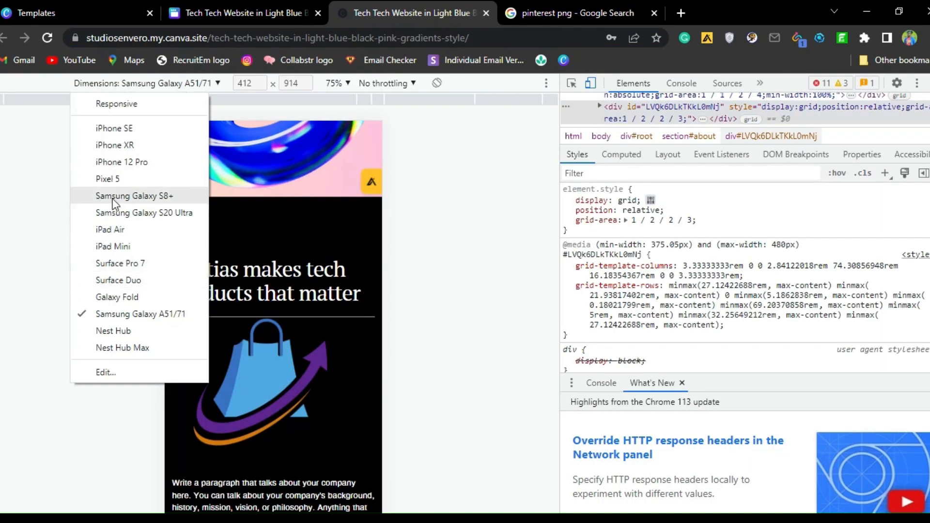
{"action": "left_click", "coordinate": [124, 315]}
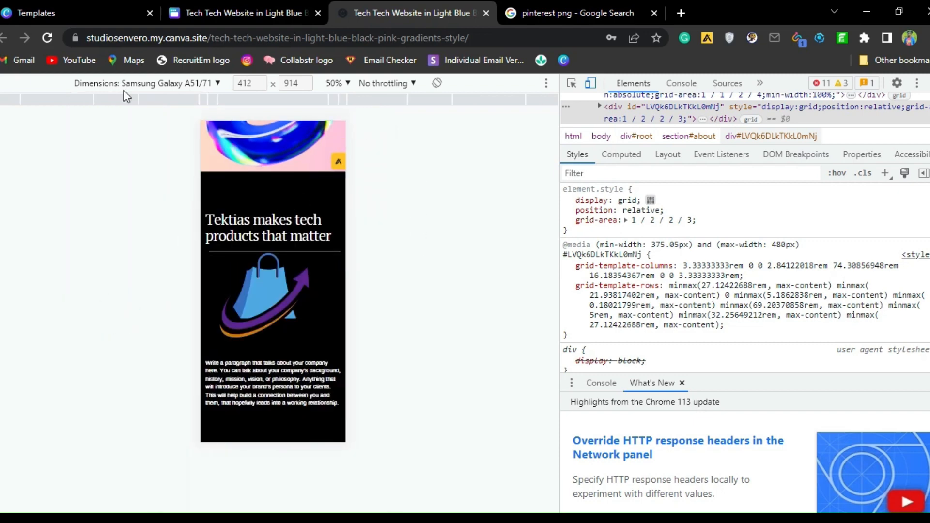
{"action": "left_click", "coordinate": [46, 38]}
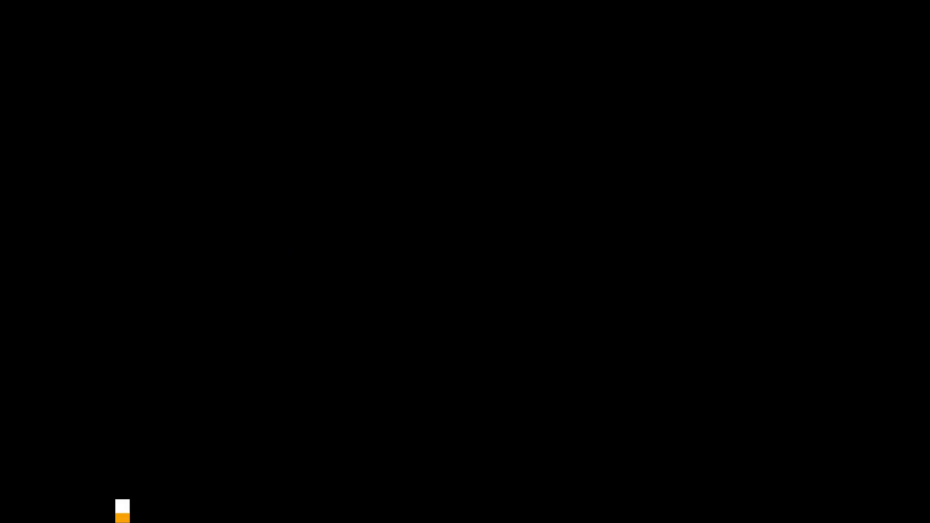